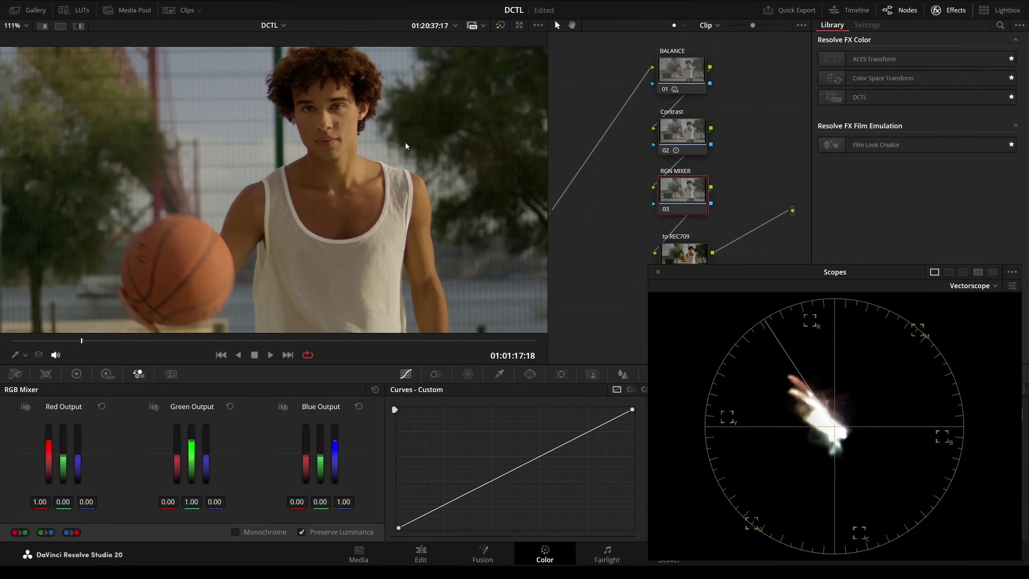
- Review the to REC709 node's colour space settings, then the BALANCE and Contrast nodes
click(693, 255)
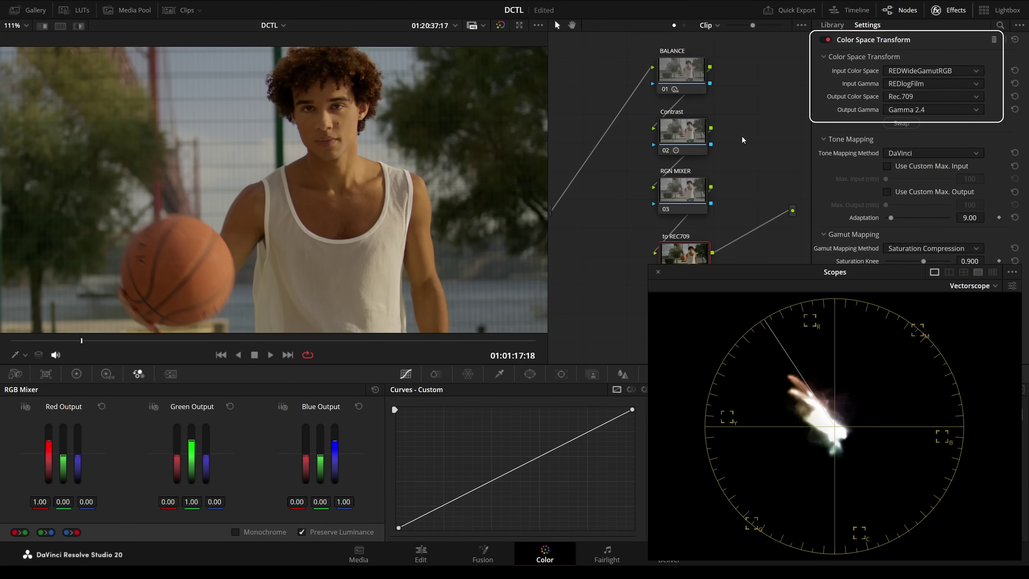
click(723, 101)
click(682, 74)
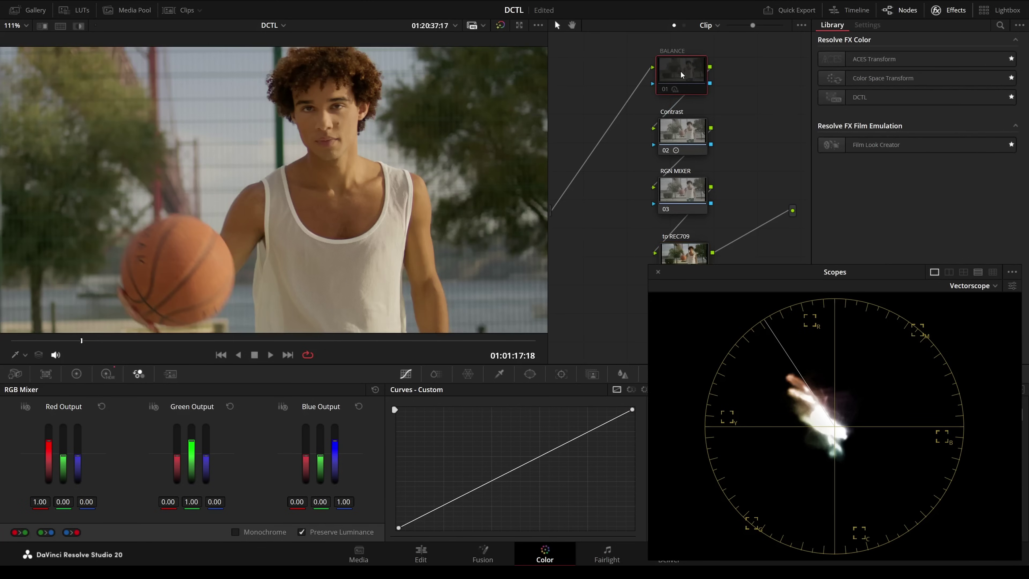
click(685, 131)
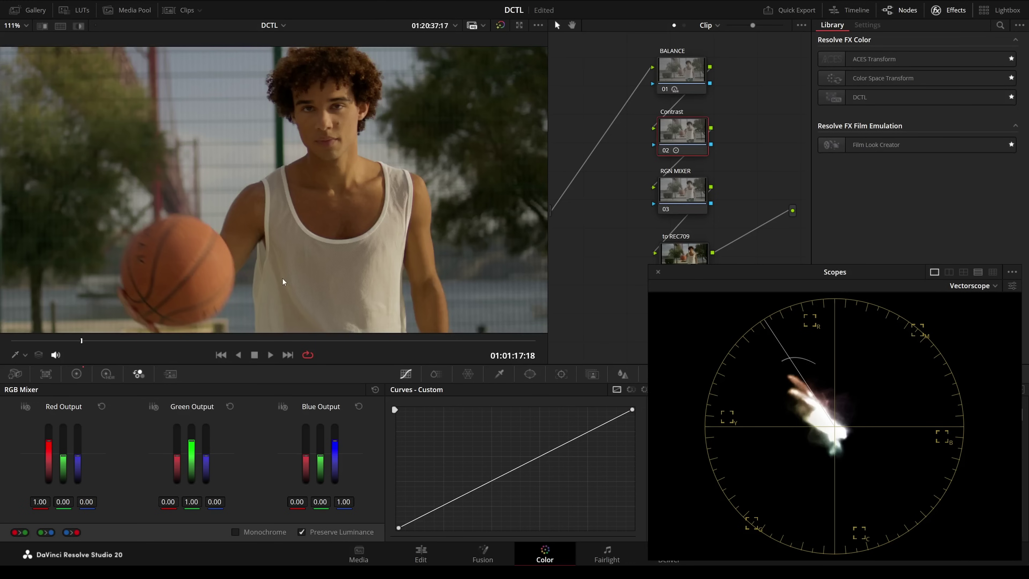
- Switch the viewer to Qualifier mode so the sampled skin tone shows on the vectorscope
scroll(283, 278, up, 3)
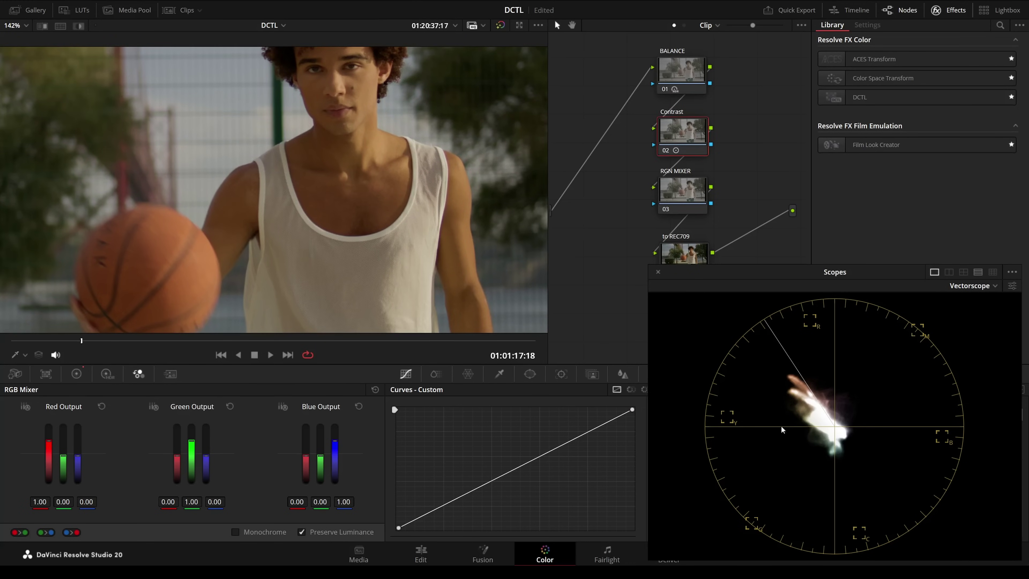
scroll(542, 323, down, 1)
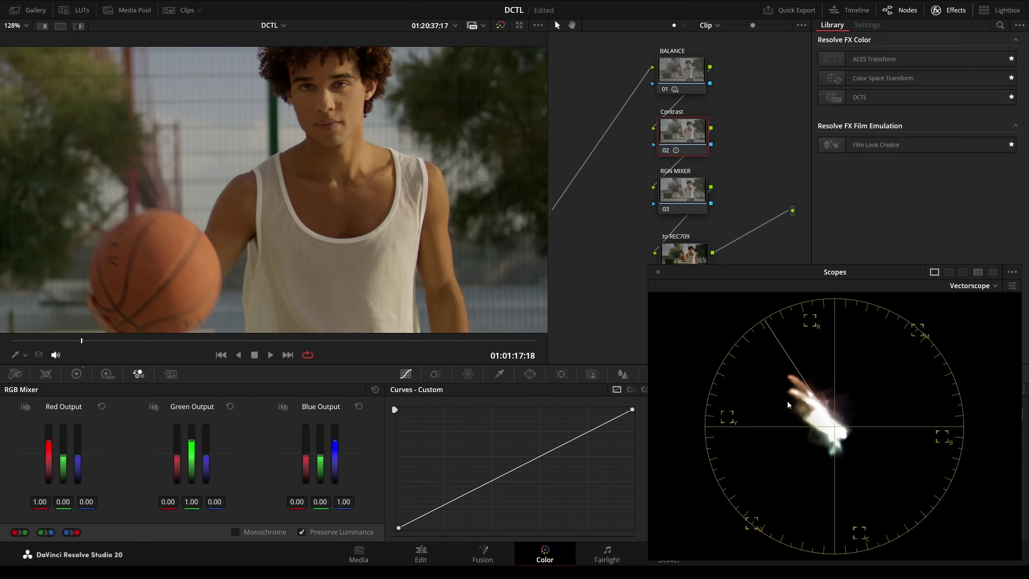
click(16, 353)
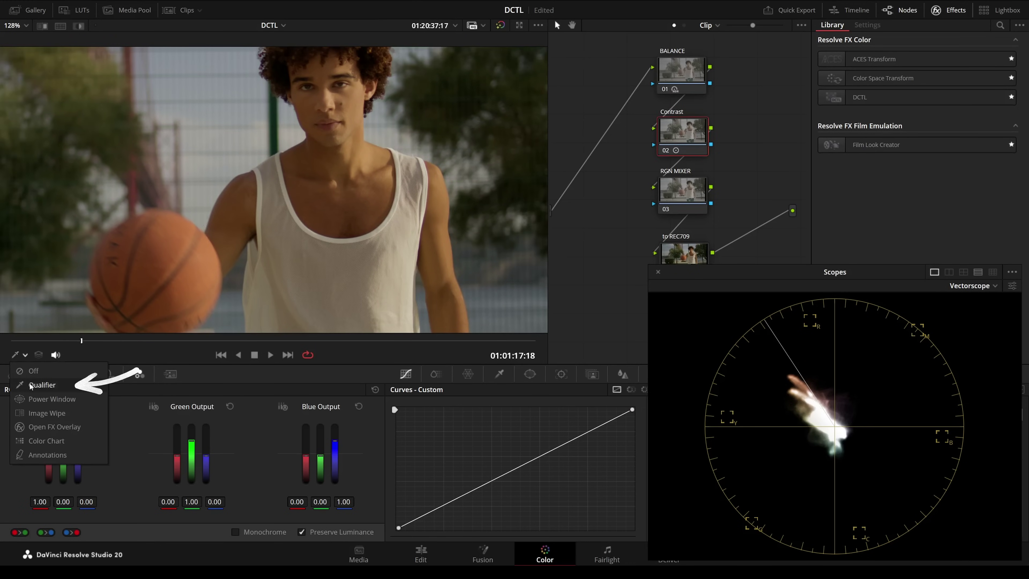
click(41, 384)
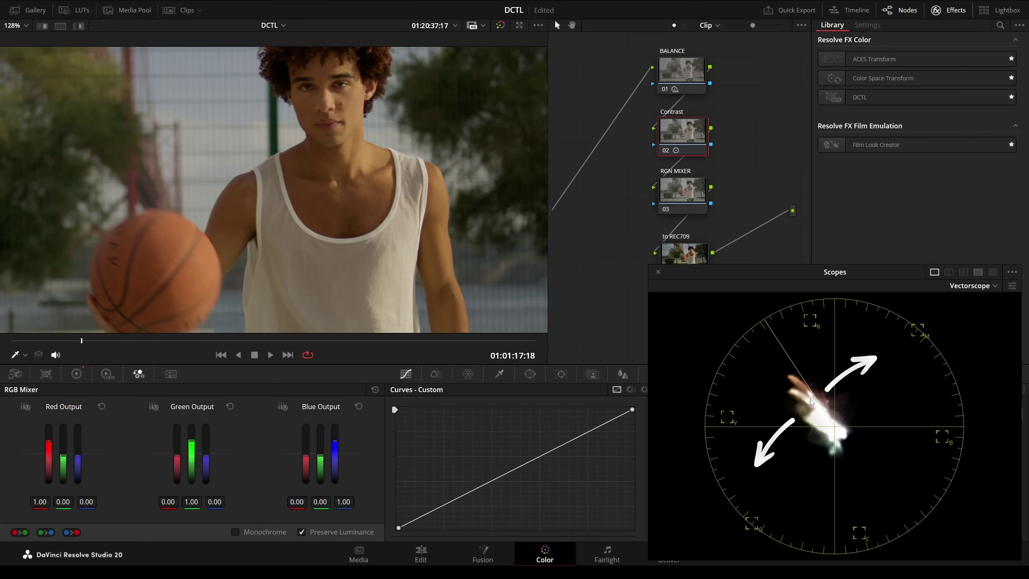
- Raise the RGN MIXER node's Green Output mix to -0.46 / 1.93 / -0.46
click(683, 190)
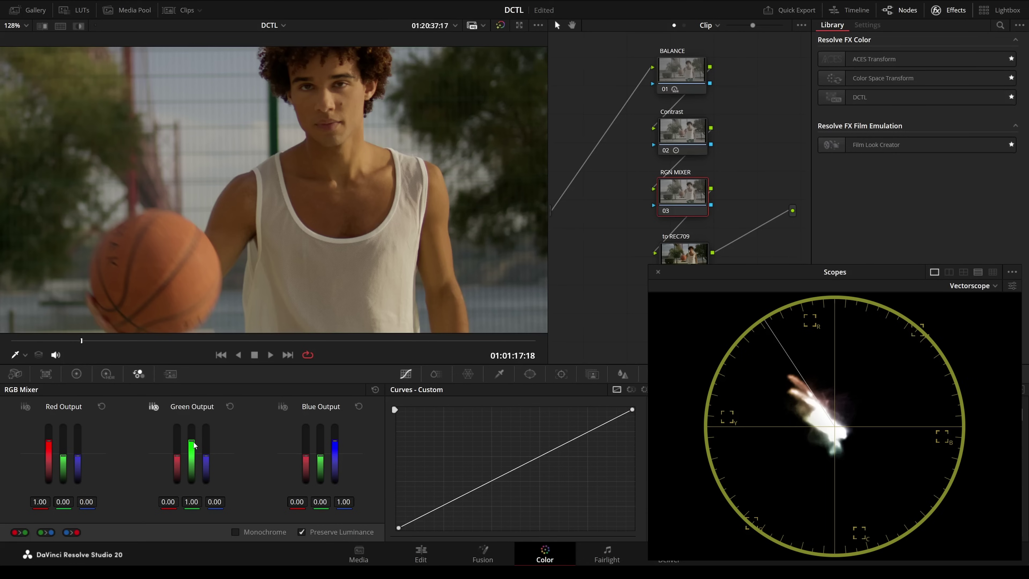
drag(192, 441, 191, 426)
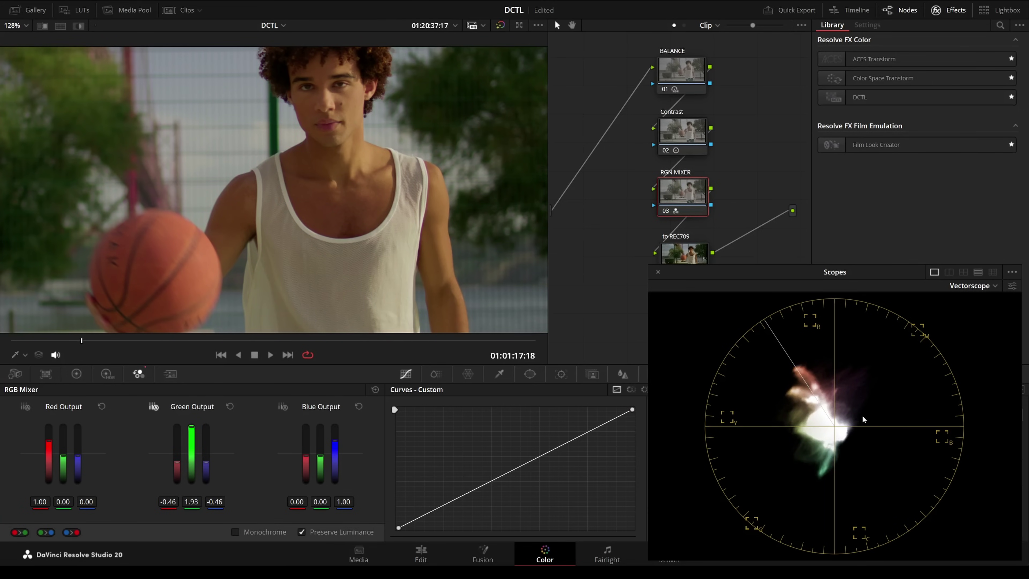
- Open the Enhanced Viewer with Alt+F, zoom in, and scrub to a later frame of the clip
key(alt+f)
scroll(536, 324, up, 5)
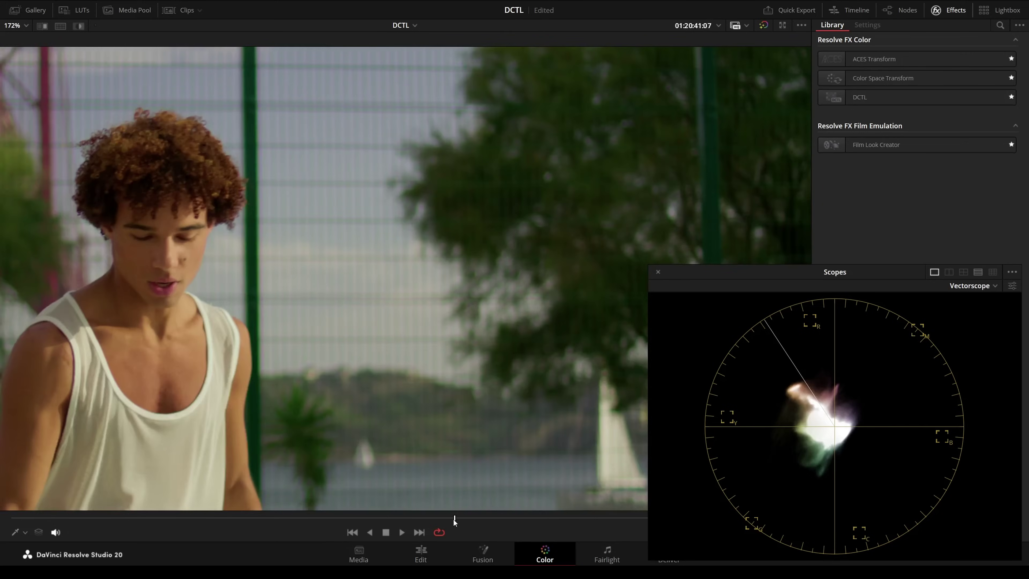
drag(453, 519, 408, 518)
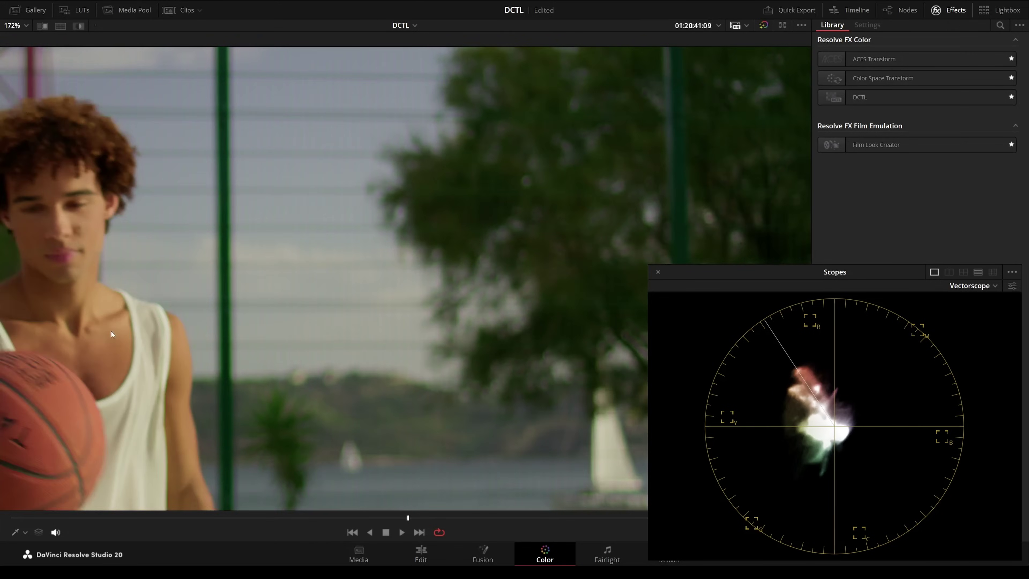
scroll(481, 388, up, 2)
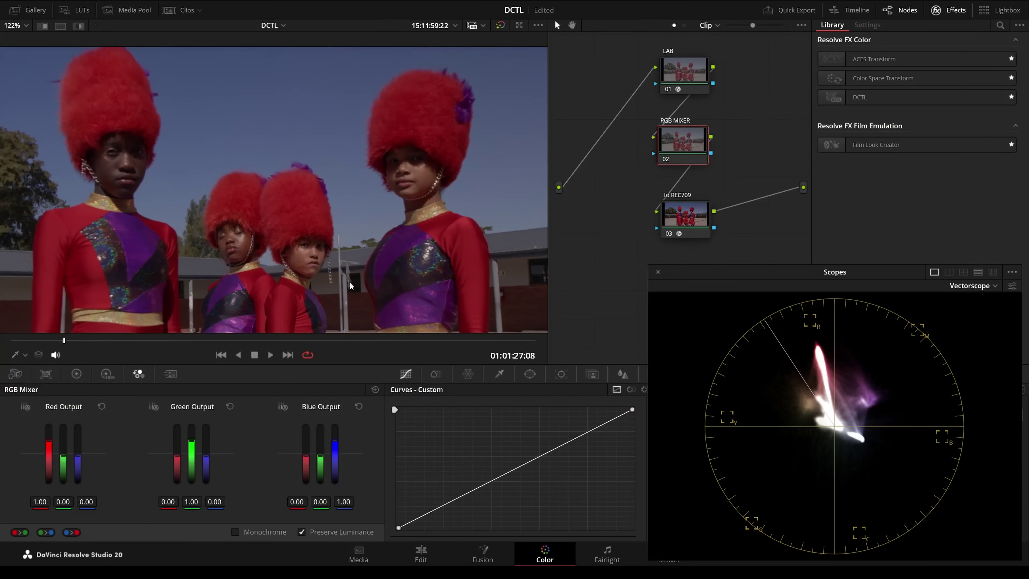
- Set the RGB MIXER node's composite mode to Luminosity
right_click(680, 153)
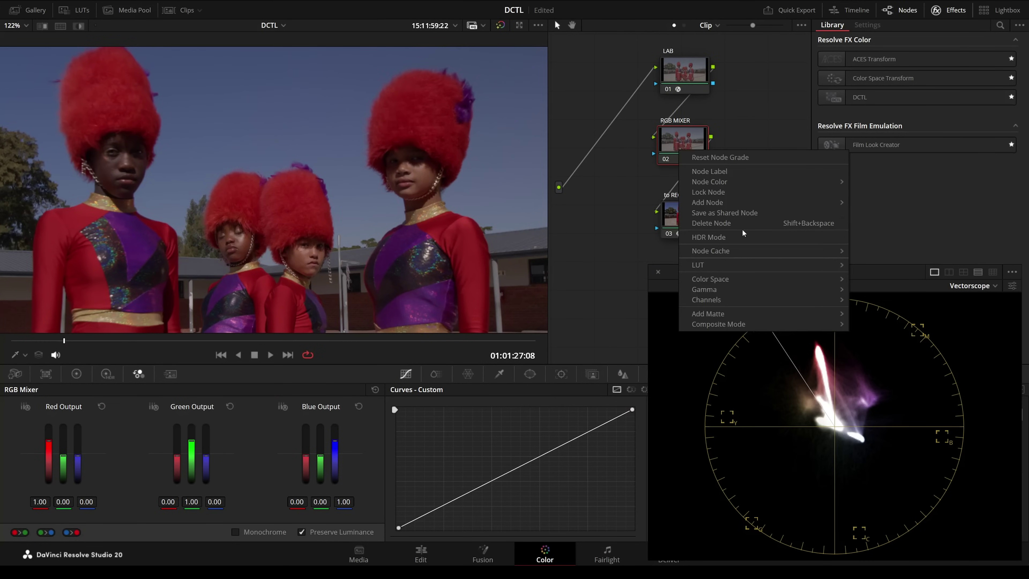
mouse_move(764, 322)
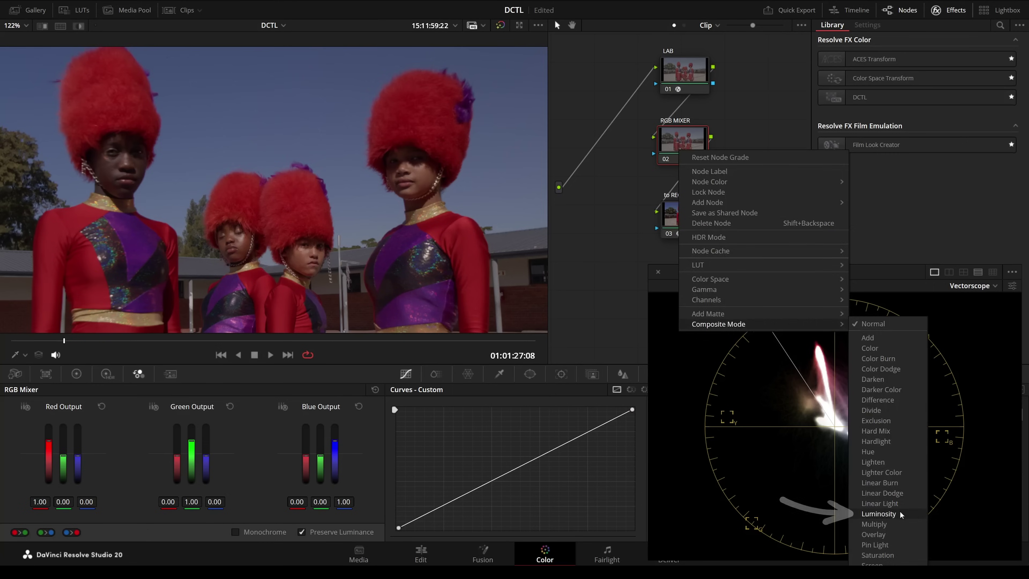
click(879, 514)
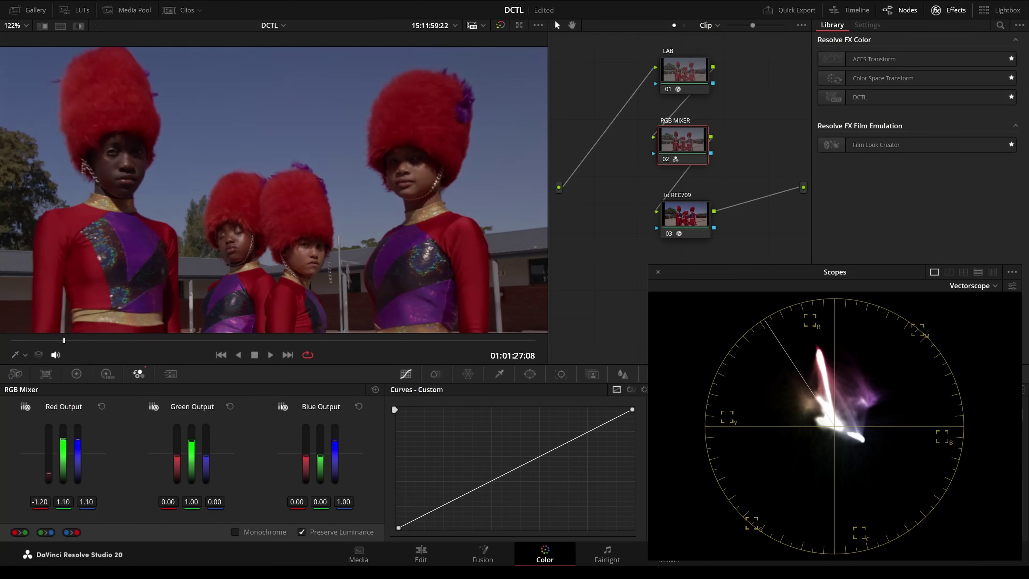
- Remix outputs to Red -2.03/1.51/1.51, Green -0.20/1.41/-0.20, Blue -0.36/-0.36/1.73
click(101, 407)
drag(191, 442, 256, 439)
drag(334, 441, 335, 429)
drag(48, 440, 48, 482)
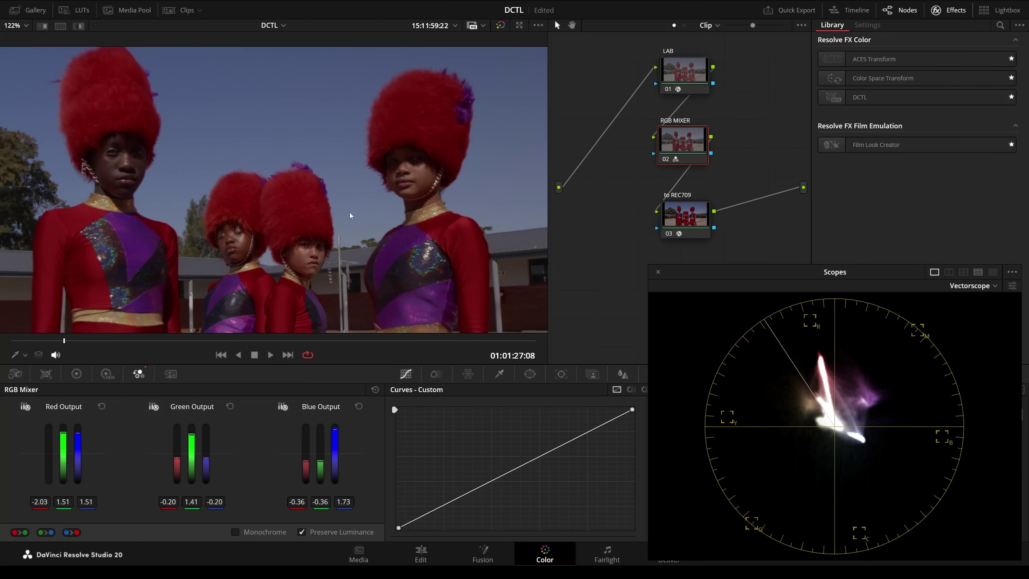
- Toggle the RGB MIXER node off and back on, then pan full-screen to the two-face close-up
key(ctrl+d)
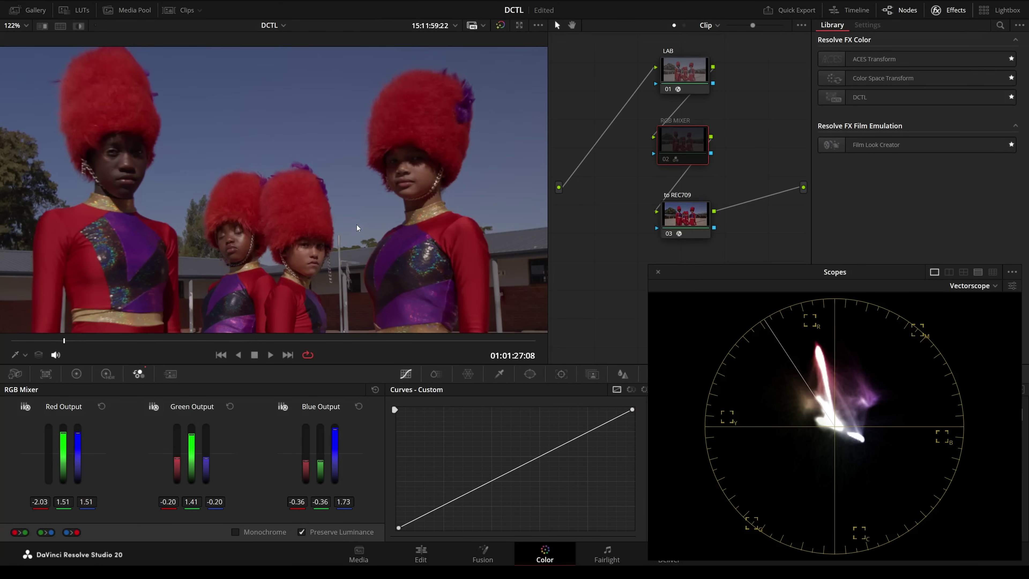
key(ctrl+d)
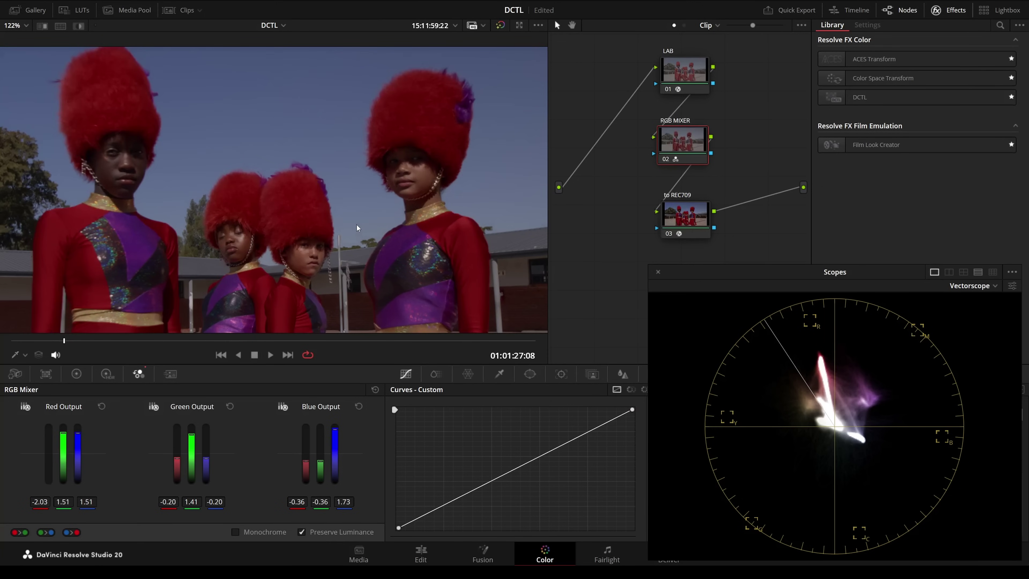
key(alt+f)
drag(442, 302, 413, 303)
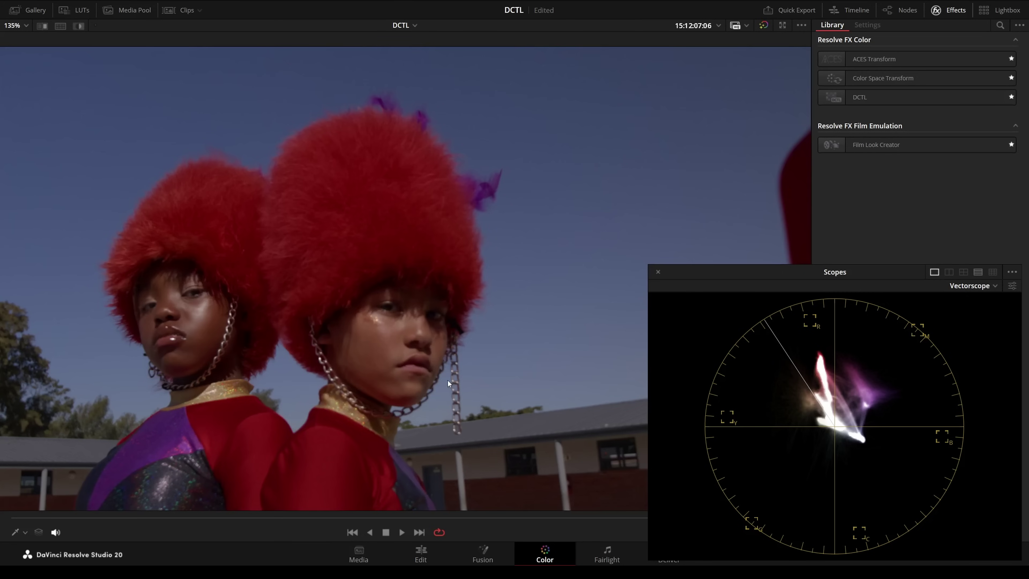
key(alt+f)
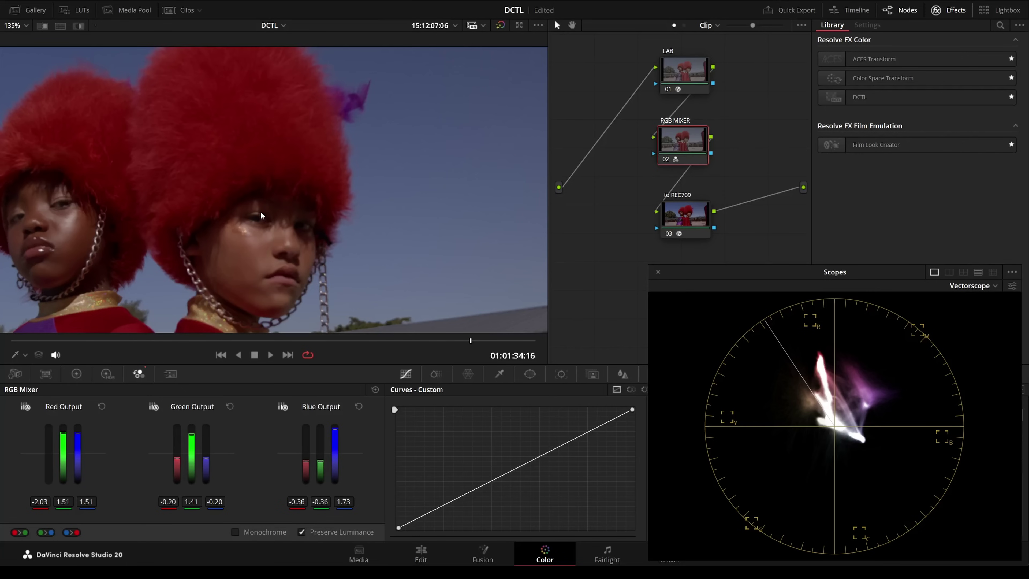
- Shift the RGB MIXER node left and add a serial node after it with Alt+S
scroll(381, 194, down, 2)
drag(686, 140, 651, 144)
key(alt+s)
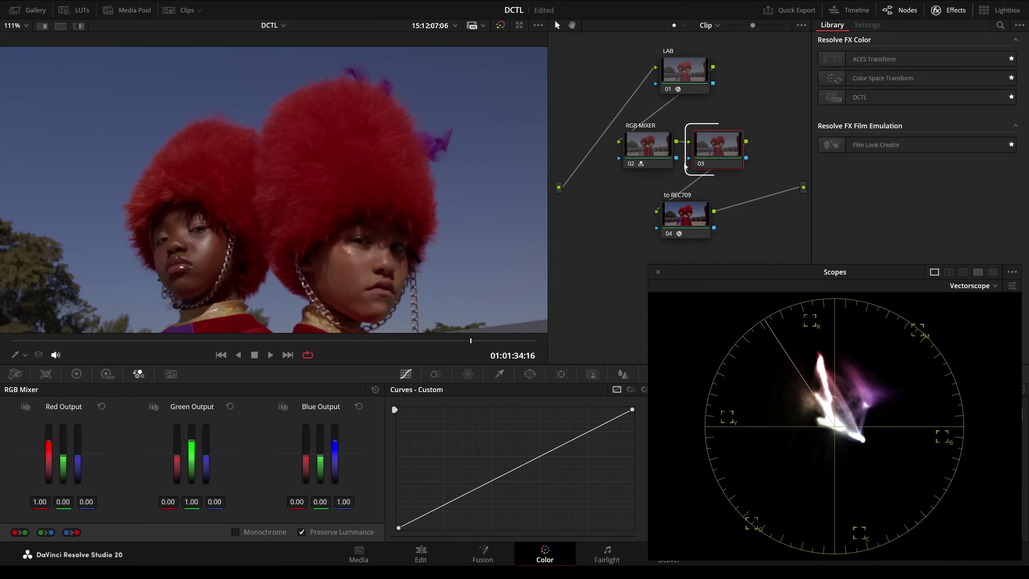
- Label the new node 'RGB Mixer 2'
right_click(709, 153)
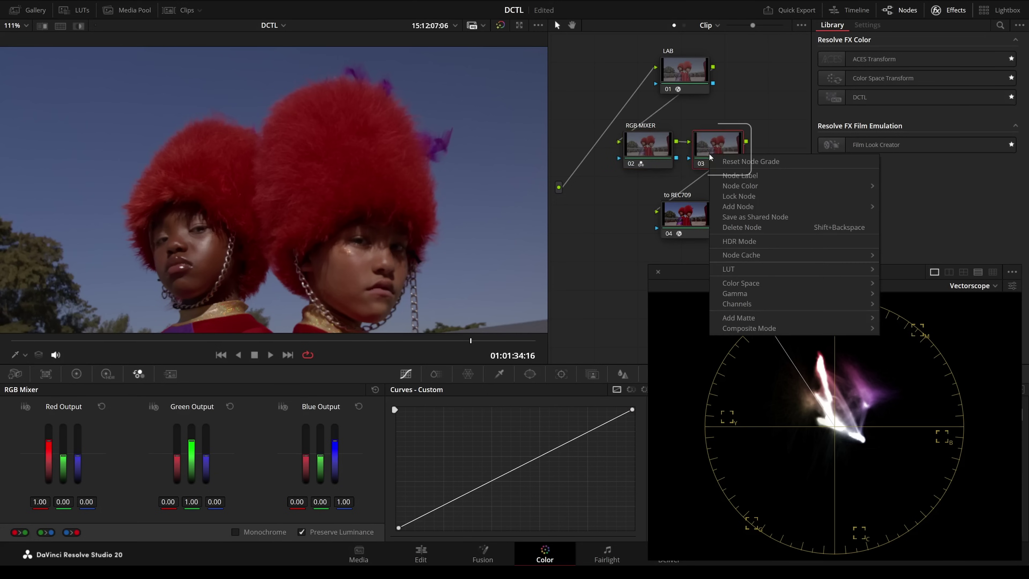
mouse_move(805, 302)
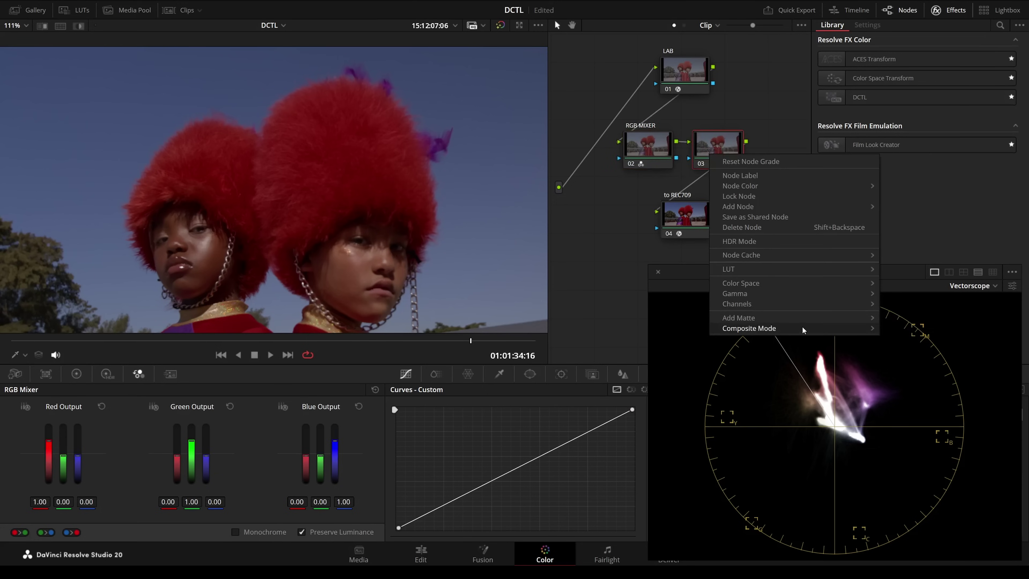
mouse_move(802, 327)
click(750, 175)
text(RGB Mixer 2)
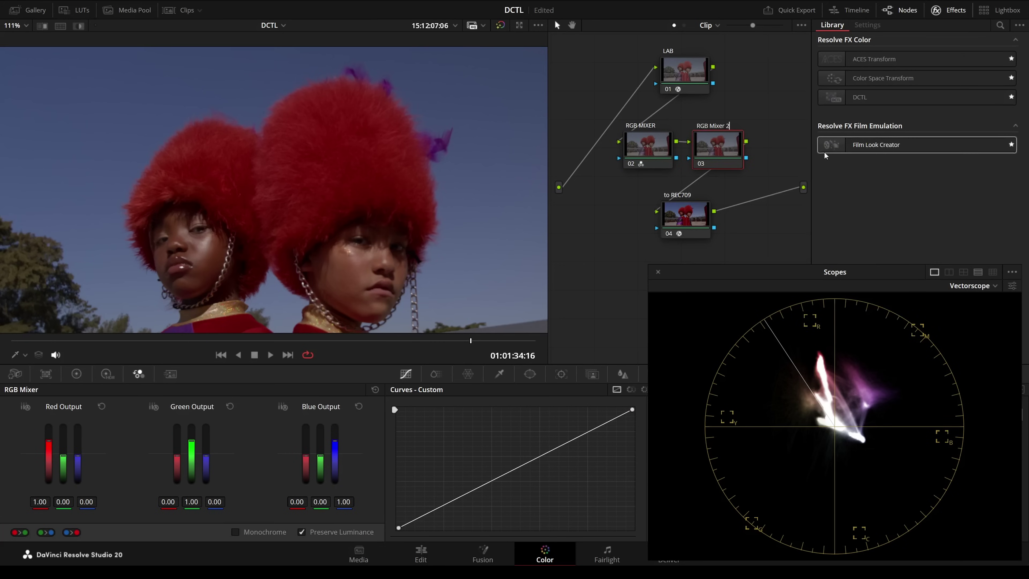
key(Return)
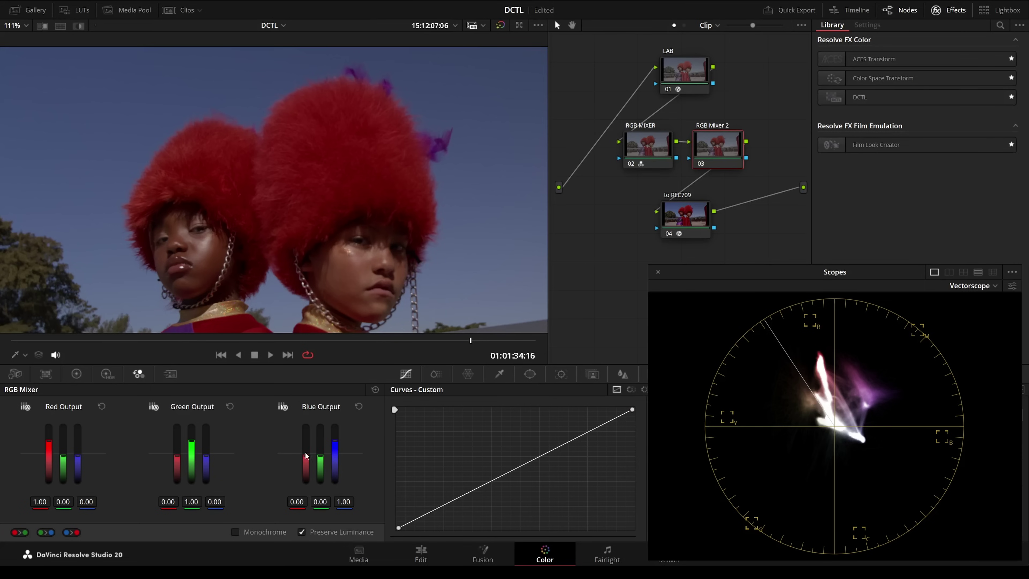
- Experiment with the Green and Blue Output mixes, then reset them to 0/1/0 and 0/0/1
drag(176, 461, 191, 439)
mouse_move(320, 455)
mouse_down()
mouse_move(306, 438)
mouse_move(306, 454)
mouse_move(306, 442)
mouse_up()
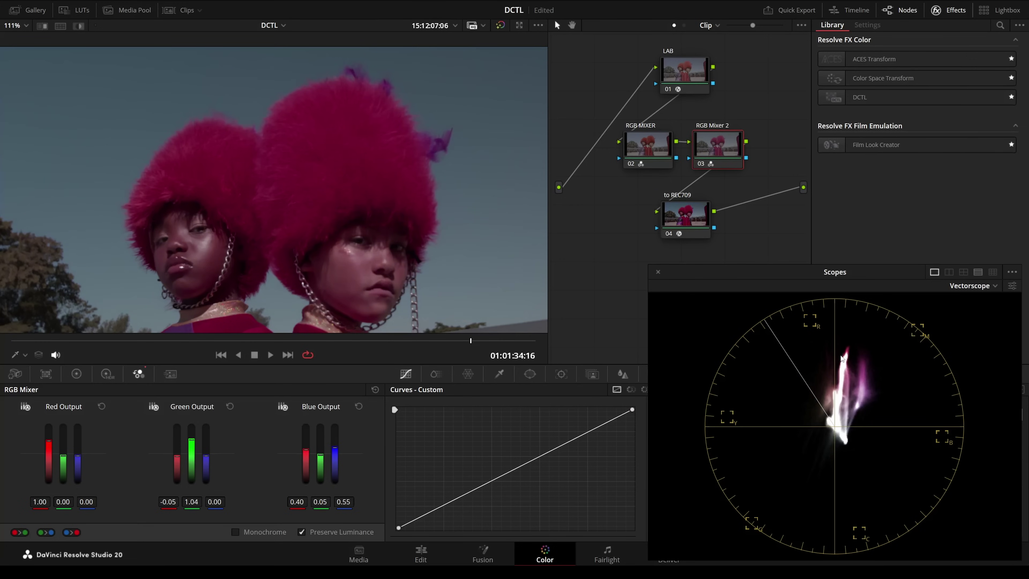
drag(308, 454, 308, 466)
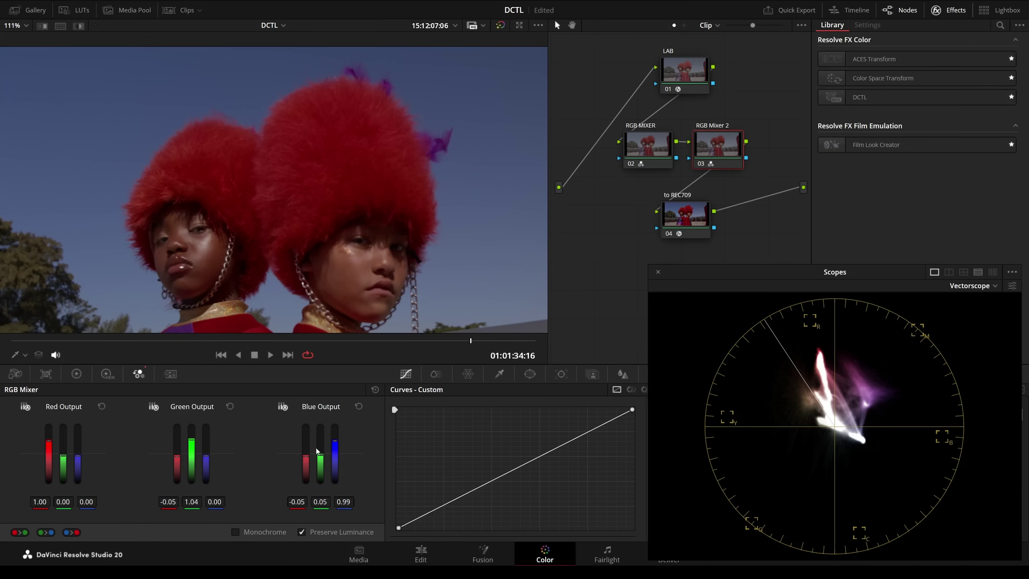
drag(310, 452, 310, 444)
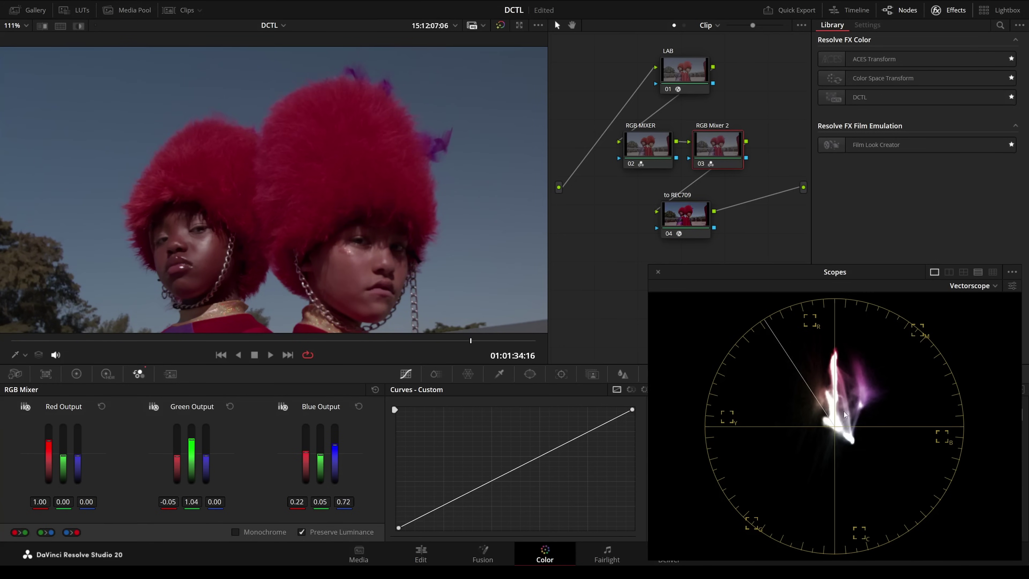
drag(175, 462, 177, 448)
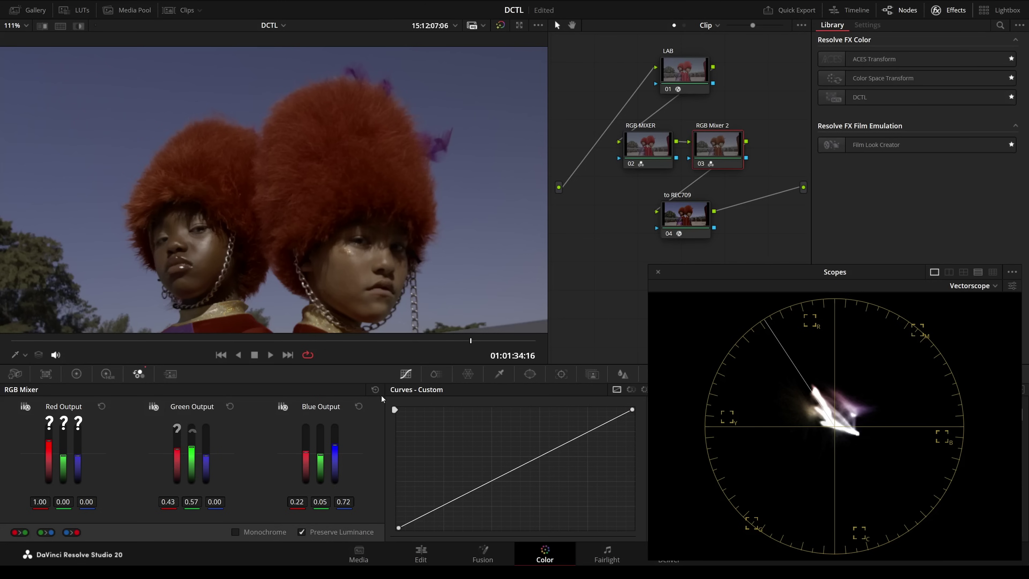
click(375, 389)
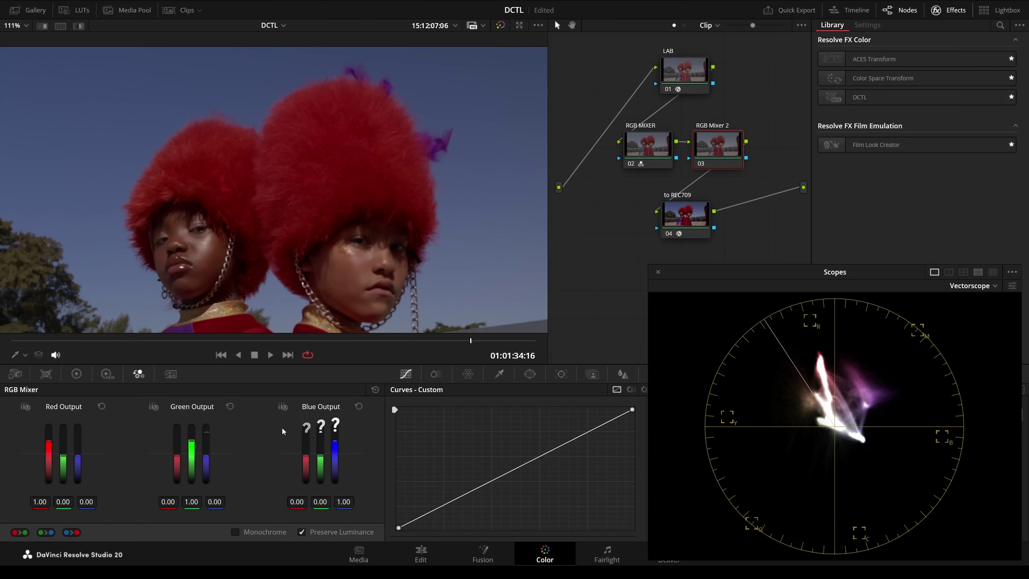
click(649, 139)
right_click(649, 140)
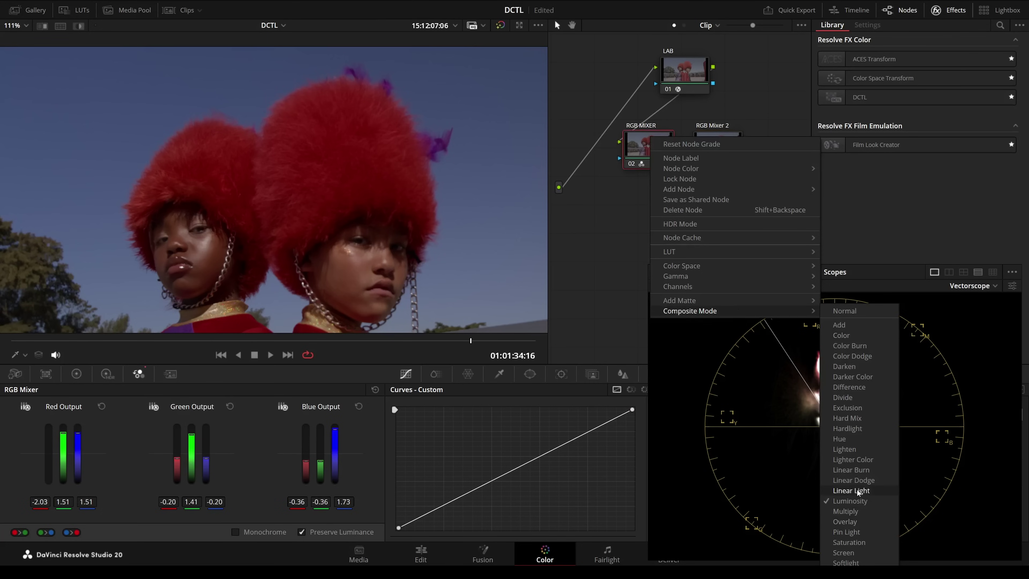
click(273, 463)
click(717, 141)
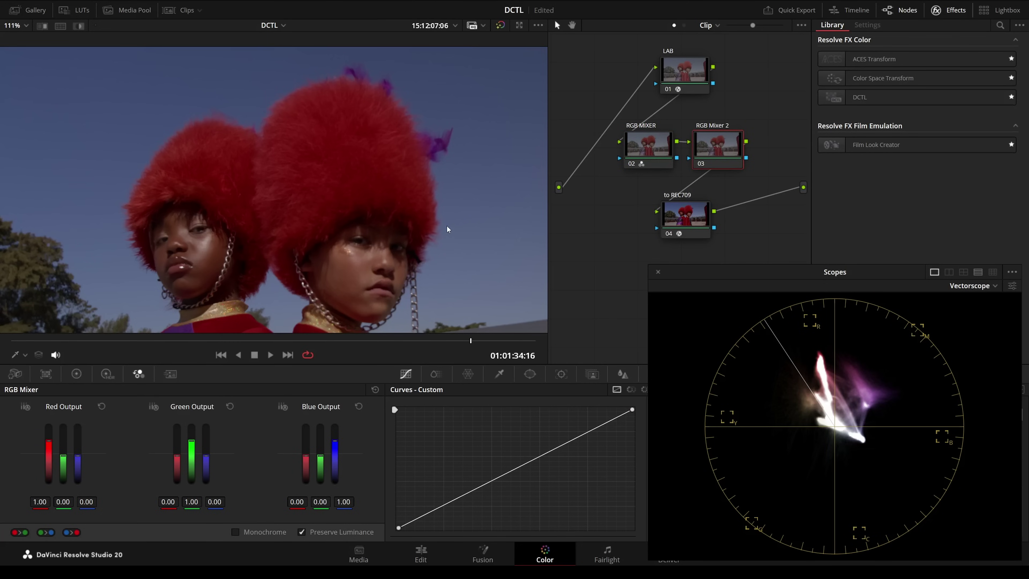
click(668, 166)
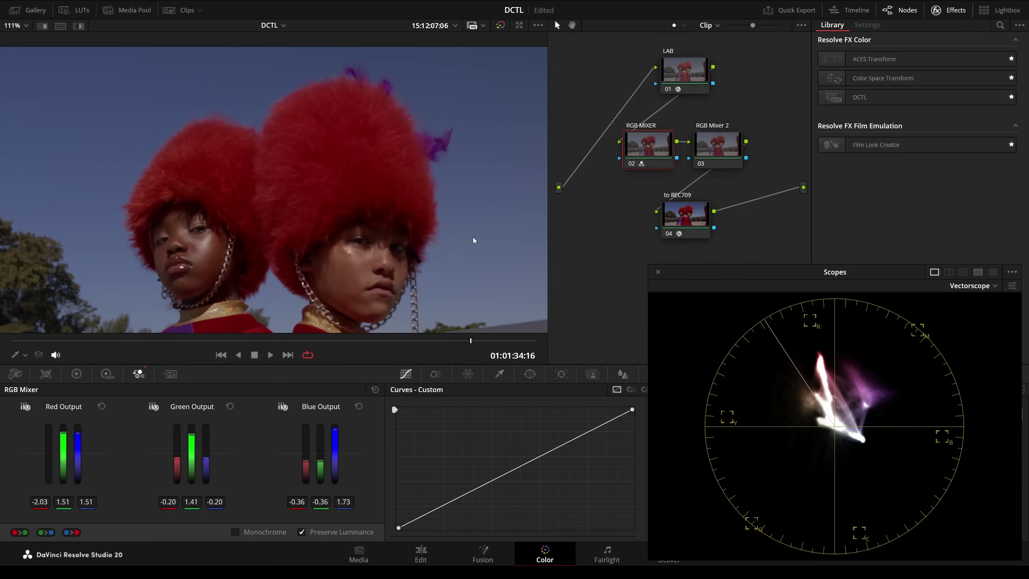
scroll(462, 227, down, 2)
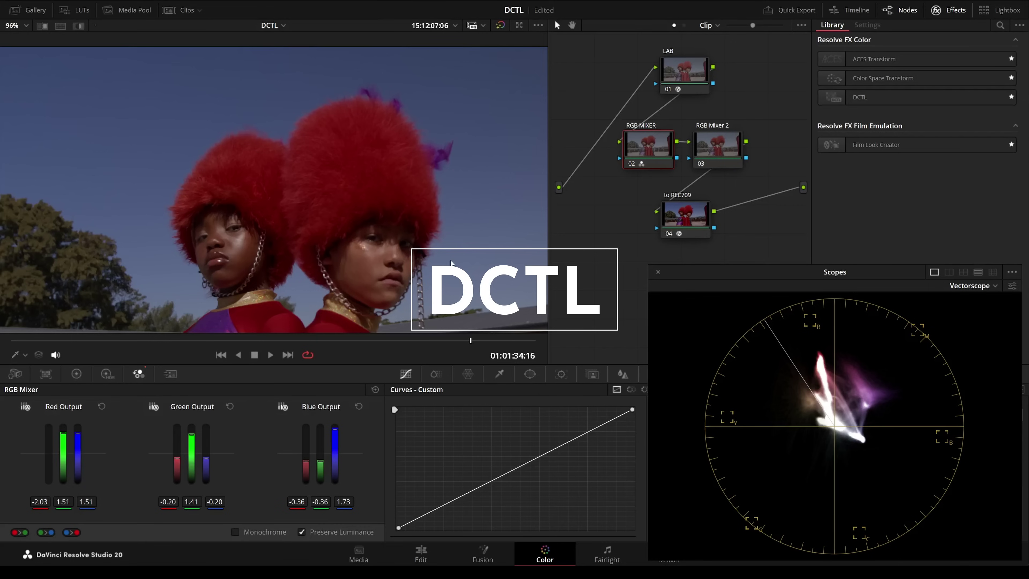
drag(476, 271, 423, 256)
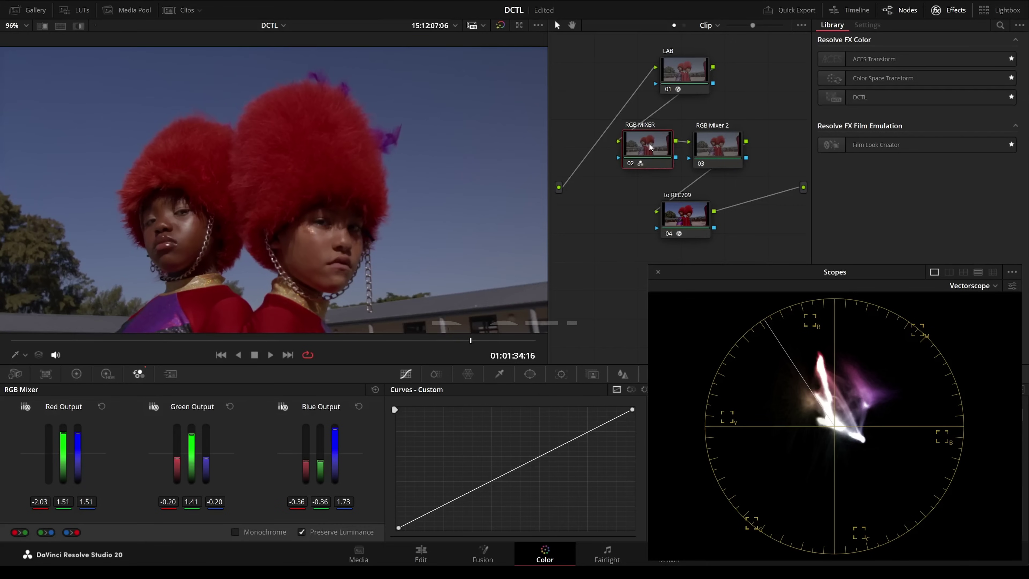
- Bypass the RGB MIXER node and relabel the RGB Mixer 2 node as 'DCTL'
key(ctrl+d)
click(712, 149)
right_click(712, 148)
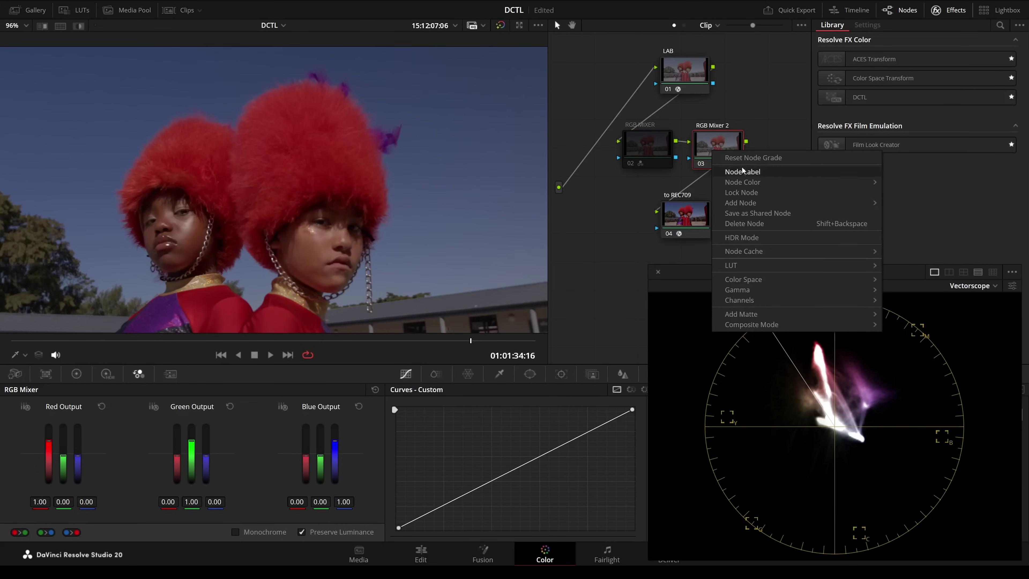
click(723, 153)
right_click(723, 153)
click(753, 176)
text(DCTL)
key(Return)
- Apply the DCTL effect to the node and load MONO-RGB-Mixer-v2.0
drag(860, 97, 724, 148)
click(932, 54)
scroll(1012, 141, down, 2)
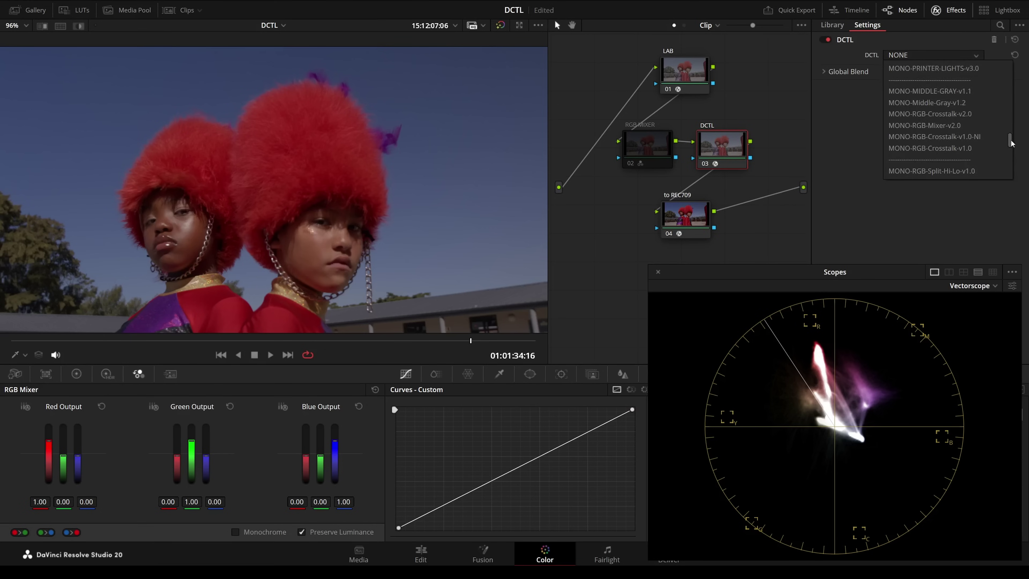
click(948, 126)
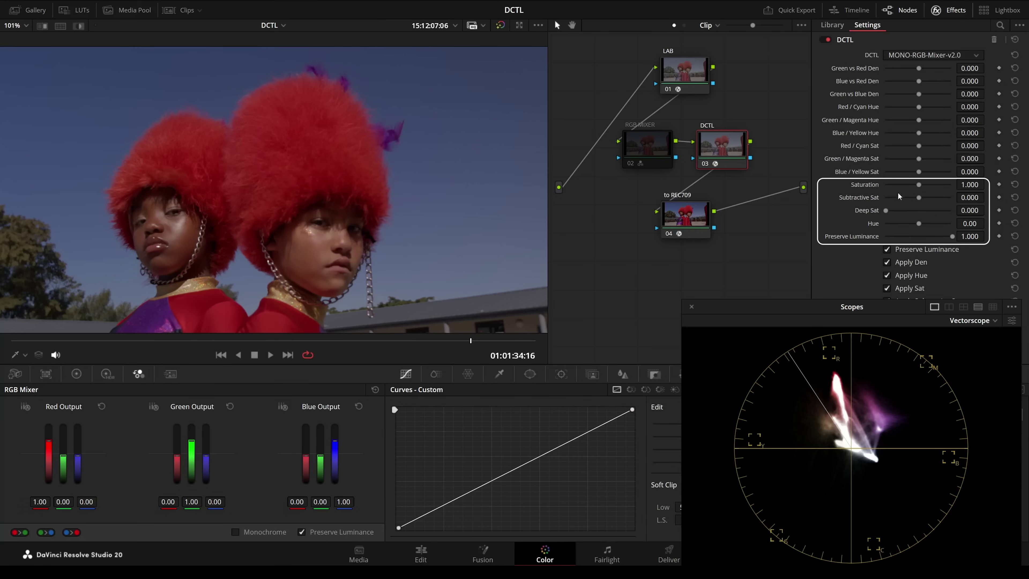
- Lower the DCTL's saturation slightly and test the preserve luminance setting
drag(920, 184, 919, 229)
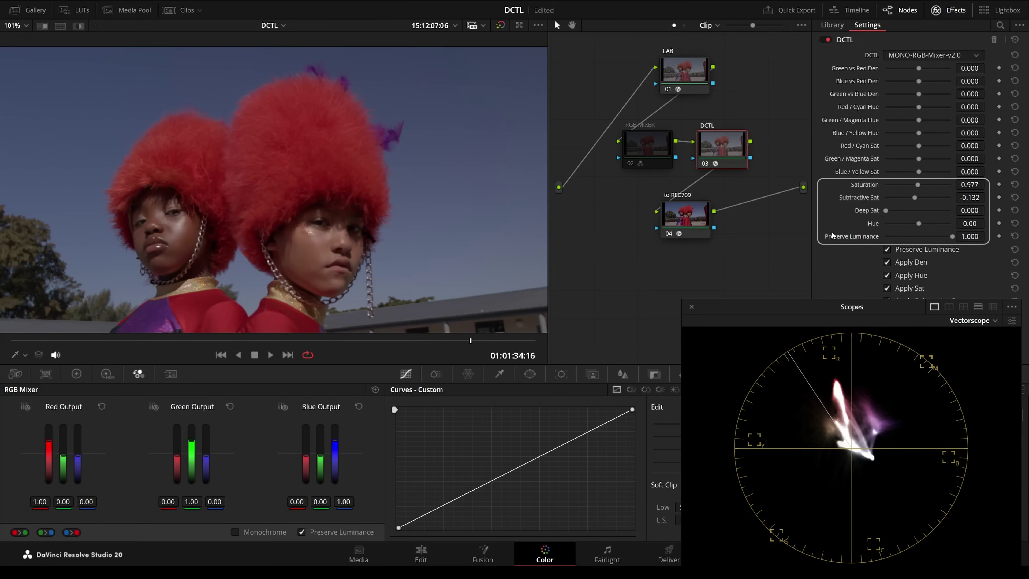
click(914, 248)
click(302, 532)
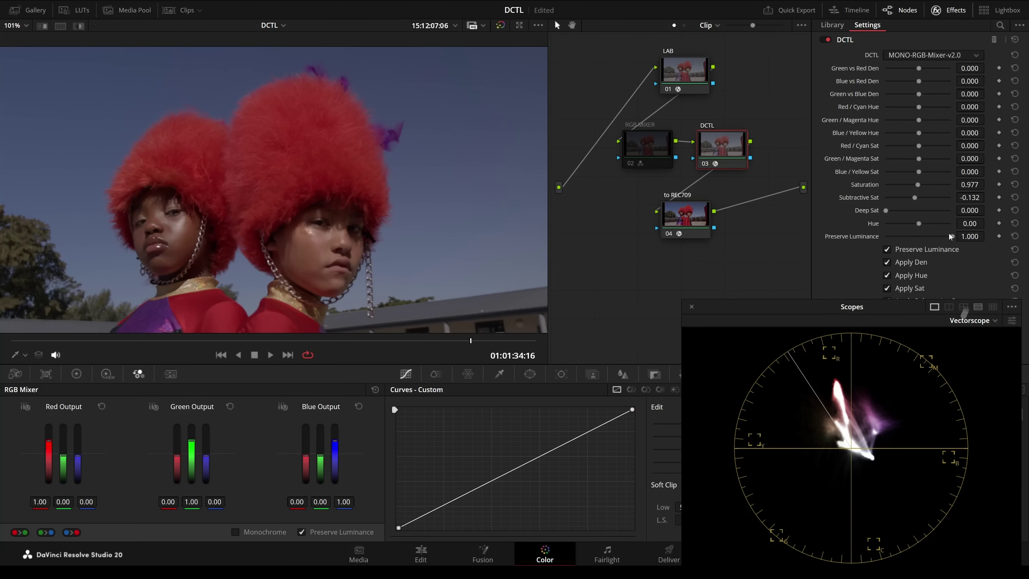
mouse_move(952, 236)
mouse_down()
mouse_move(910, 237)
mouse_move(961, 242)
mouse_up()
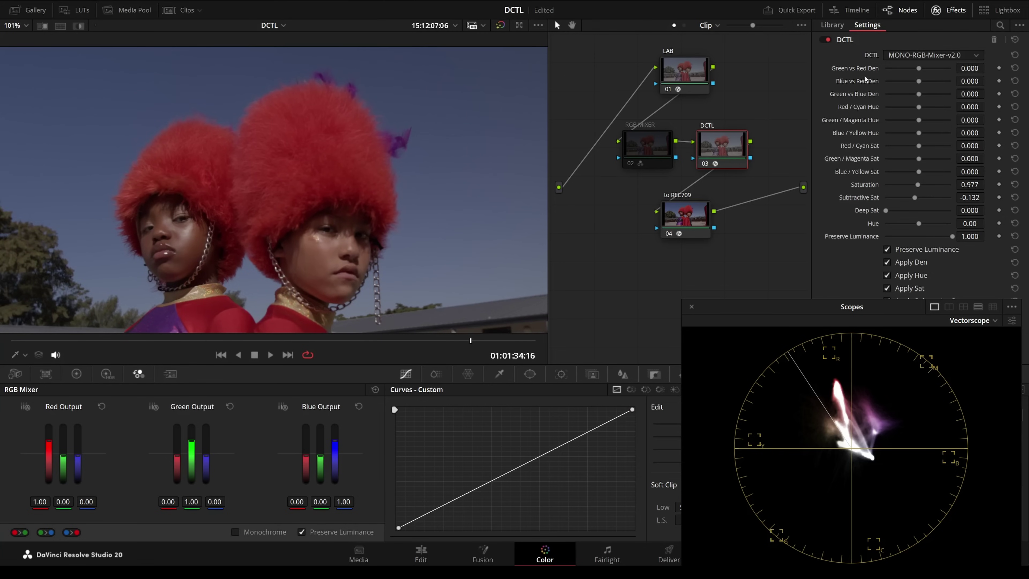
- Add blue-vs-red density, compare with the node bypassed, and settle on 0.488
drag(920, 81, 949, 83)
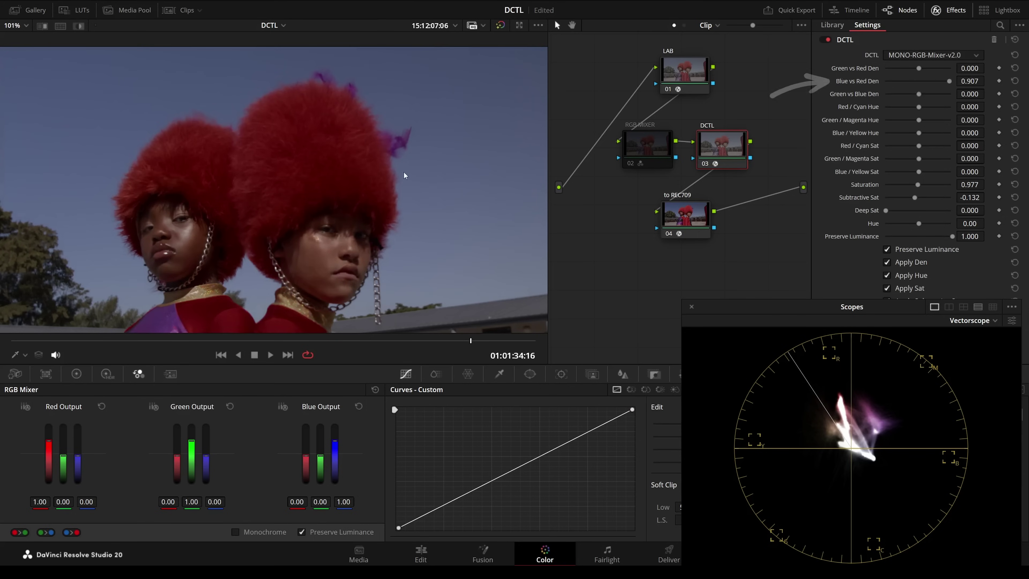
key(ctrl+d)
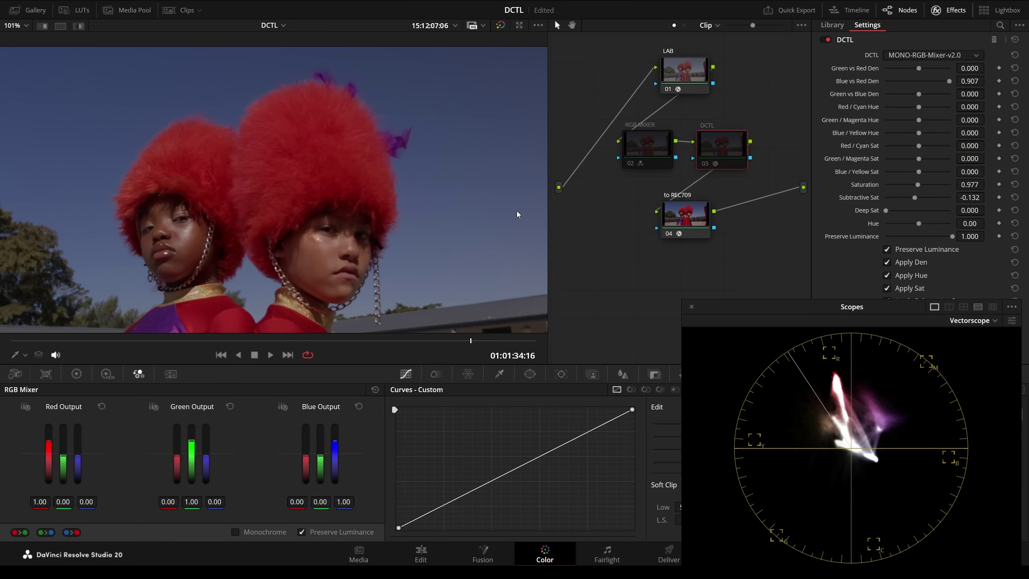
key(ctrl+d)
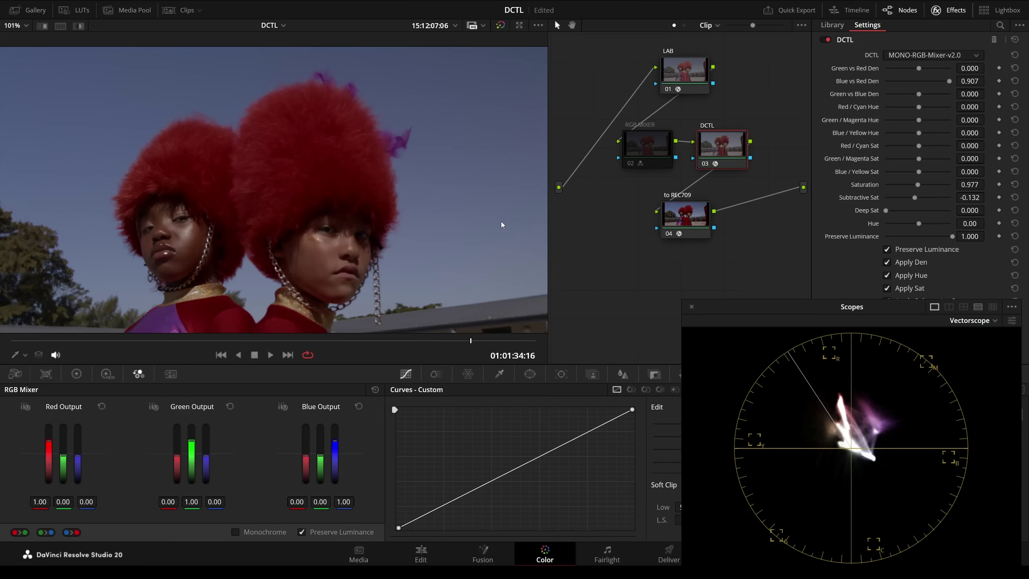
mouse_move(948, 82)
mouse_down()
mouse_move(936, 82)
mouse_move(928, 109)
mouse_move(899, 111)
mouse_move(921, 112)
mouse_up()
- Shift the red/cyan hue slightly, then load MONO-RGB-Mixer-v2.0 on the basketball clip
click(921, 159)
mouse_move(922, 160)
mouse_down()
mouse_move(898, 164)
mouse_move(926, 163)
mouse_up()
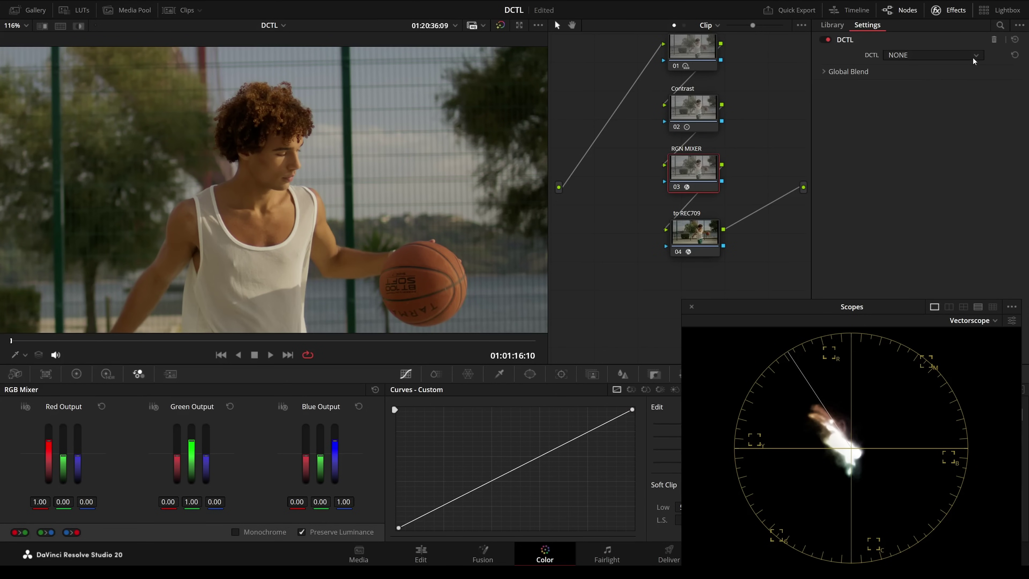
click(973, 56)
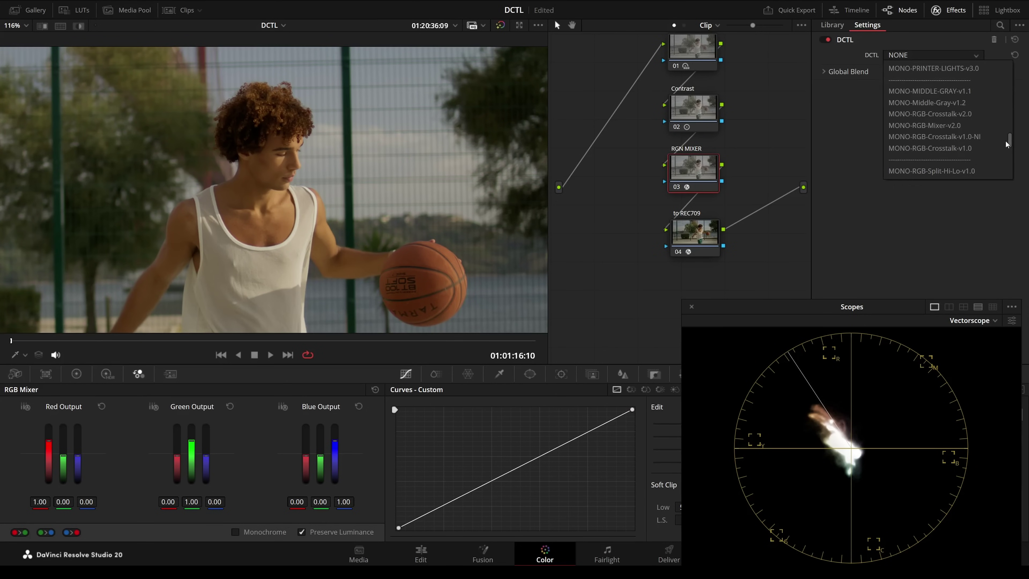
click(952, 126)
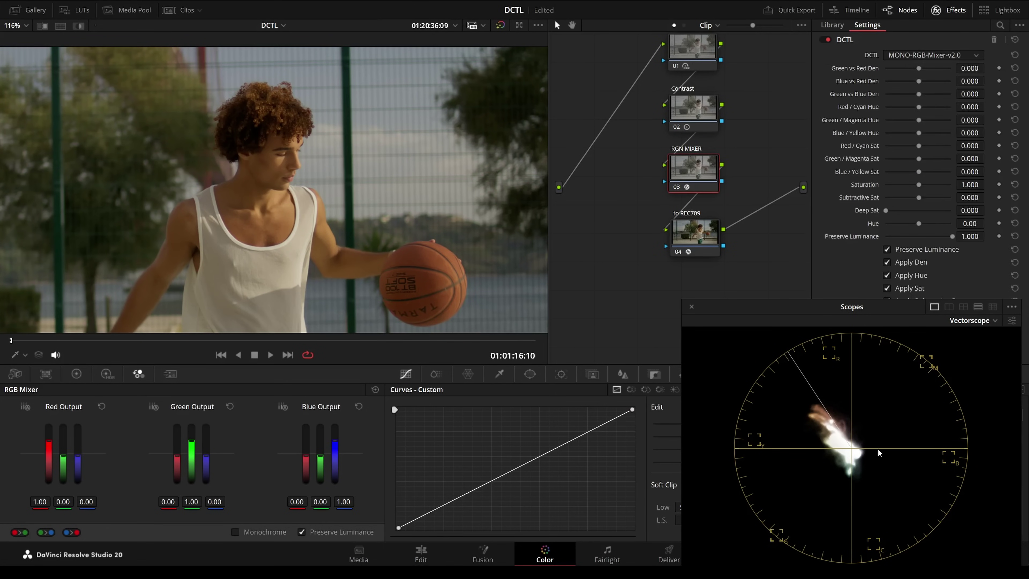
- Boost green/magenta saturation and compare with the RGN MIXER node toggled off and on
scroll(493, 306, up, 2)
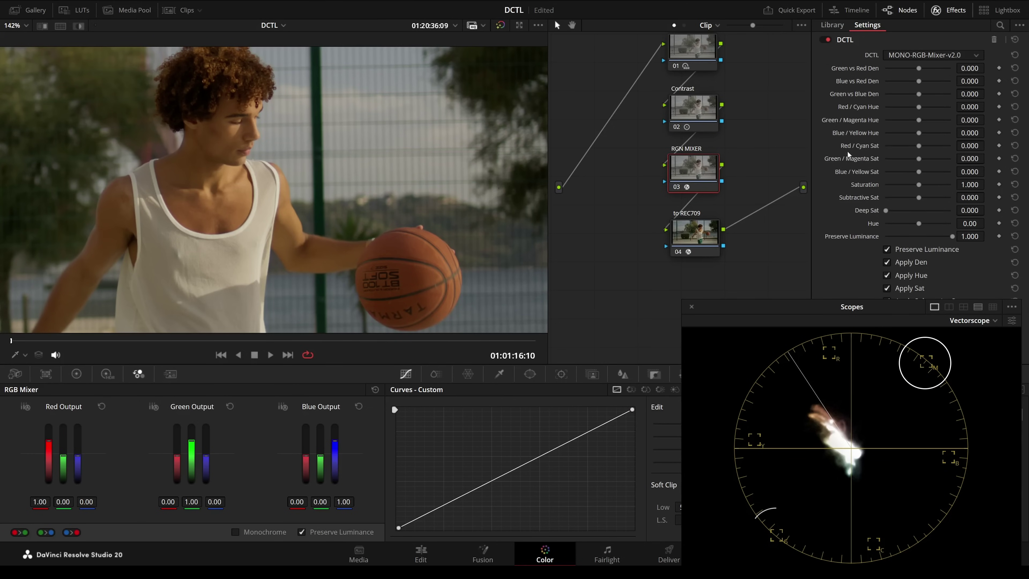
drag(919, 159, 936, 158)
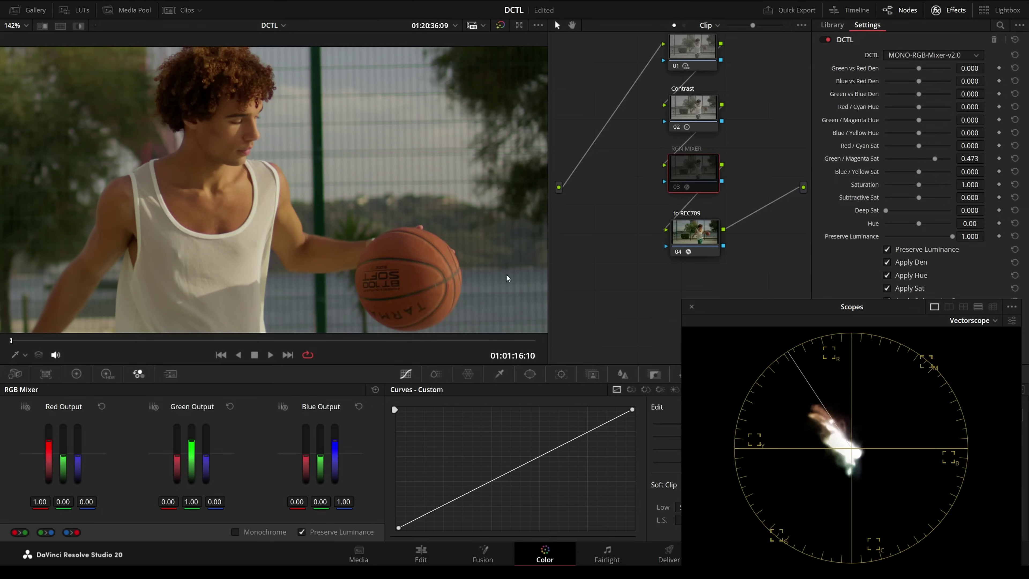
scroll(484, 280, up, 2)
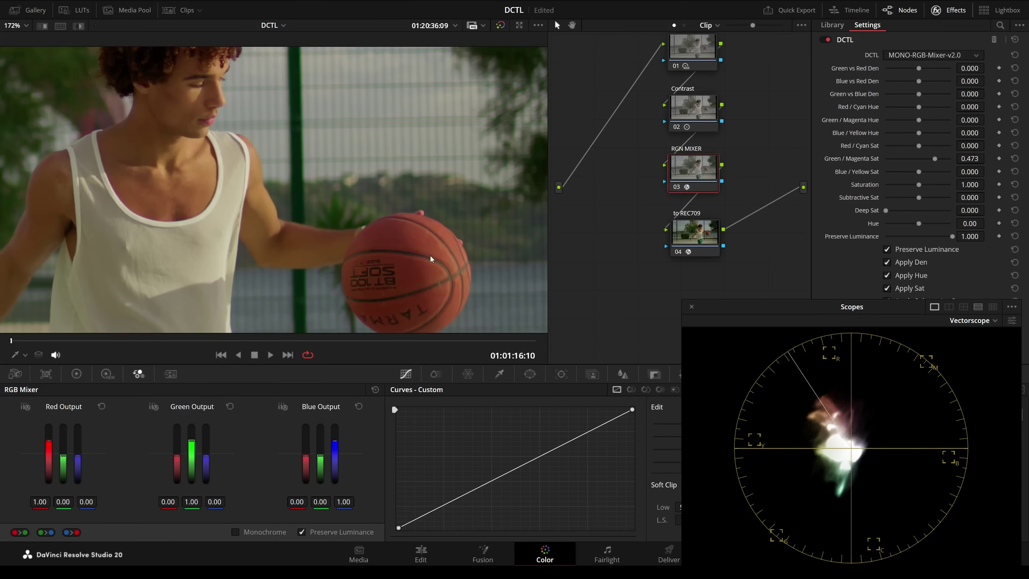
key(ctrl+d)
key(ctrl+d)
key(ctrl+d)
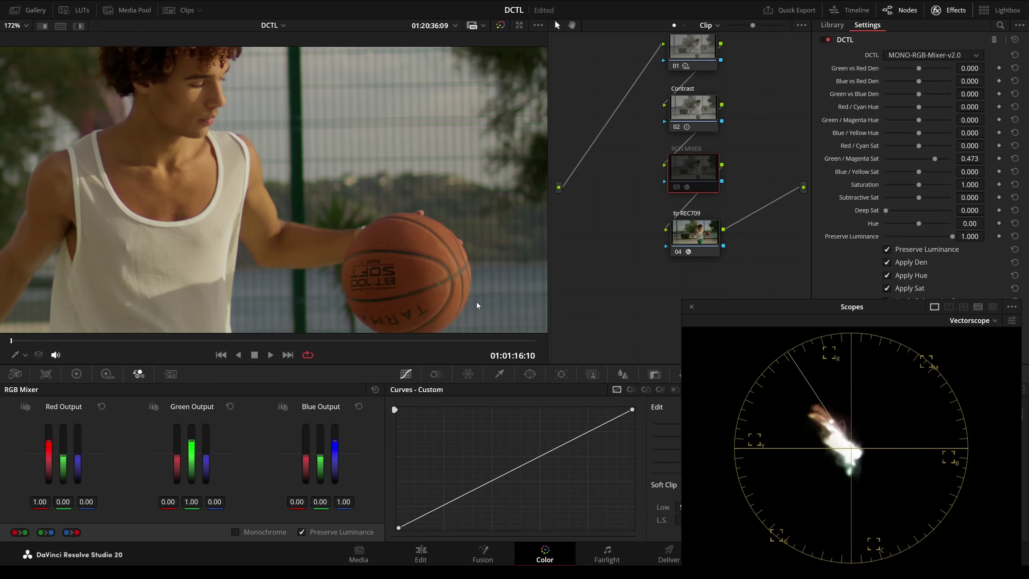
key(ctrl+d)
scroll(545, 310, down, 3)
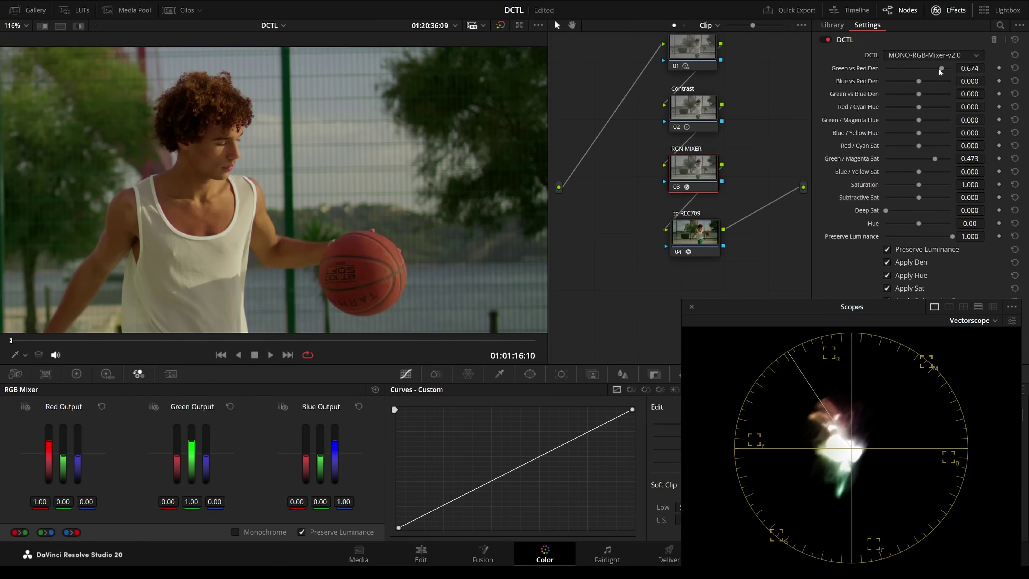
- Try then zero the green-vs-red density, lower saturation to 0.729, and bypass the RGN MIXER node
drag(919, 68, 940, 81)
double_click(856, 75)
mouse_move(919, 184)
mouse_down()
mouse_move(910, 185)
mouse_move(942, 200)
mouse_move(898, 210)
mouse_move(932, 222)
mouse_move(915, 223)
mouse_up()
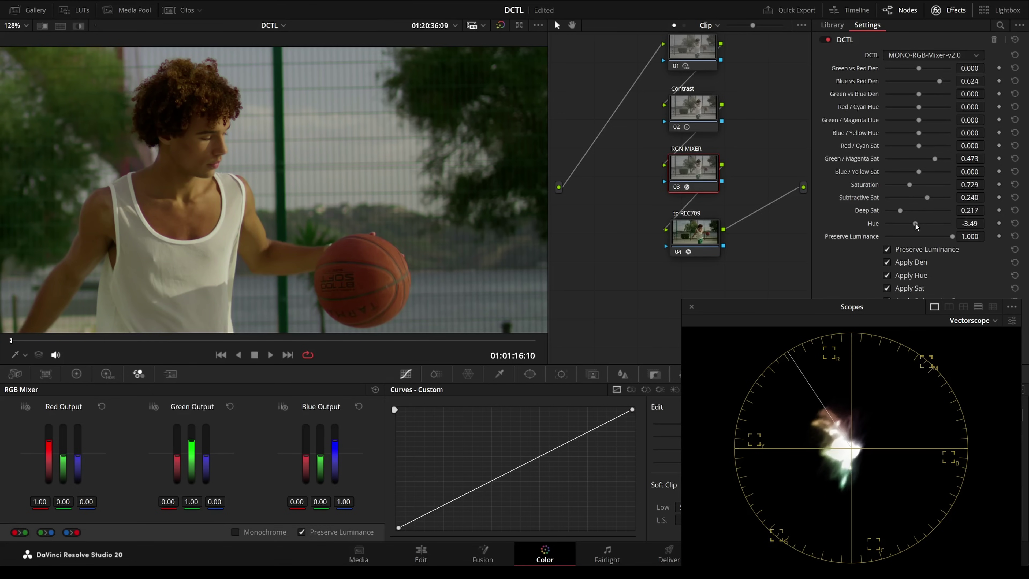
key(ctrl+d)
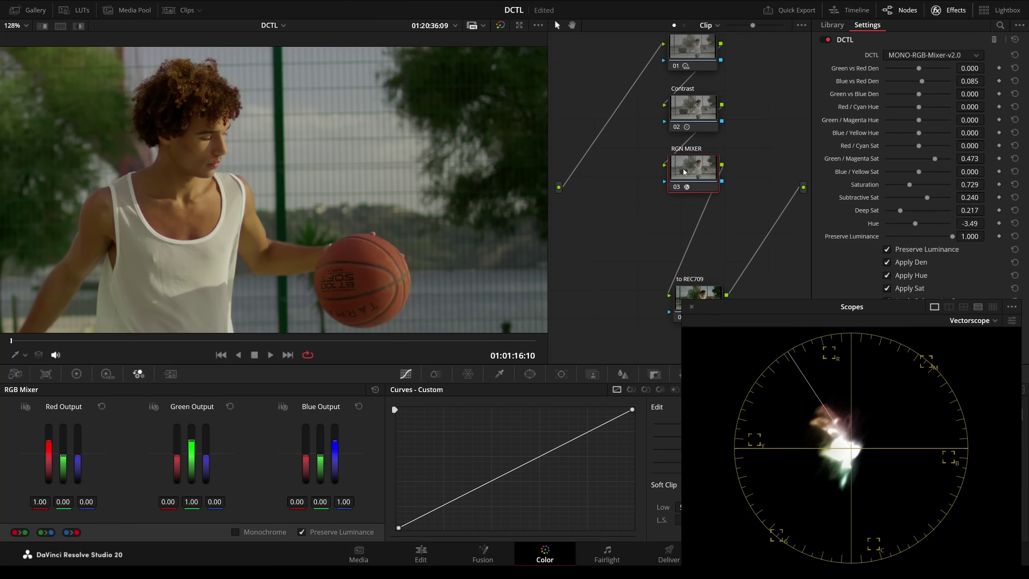
- Add two serial nodes before REC709 and label both 'RGB Mixer'
key(alt+s)
right_click(600, 246)
click(634, 265)
text(RGB Mixer)
key(Return)
key(alt+s)
right_click(692, 239)
click(706, 260)
text(RGB Mixer)
key(Return)
- Inspect the Sat and Hue comparison nodes and blend some red into node 04's green output
right_click(676, 248)
mouse_move(810, 423)
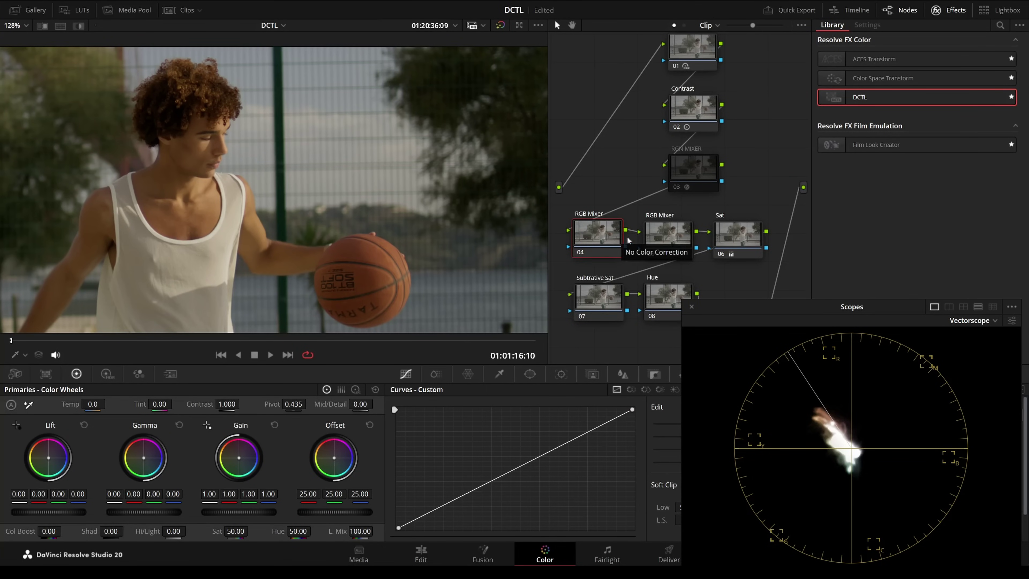
click(652, 249)
key(shift+apostrophe)
click(598, 300)
click(661, 298)
click(597, 234)
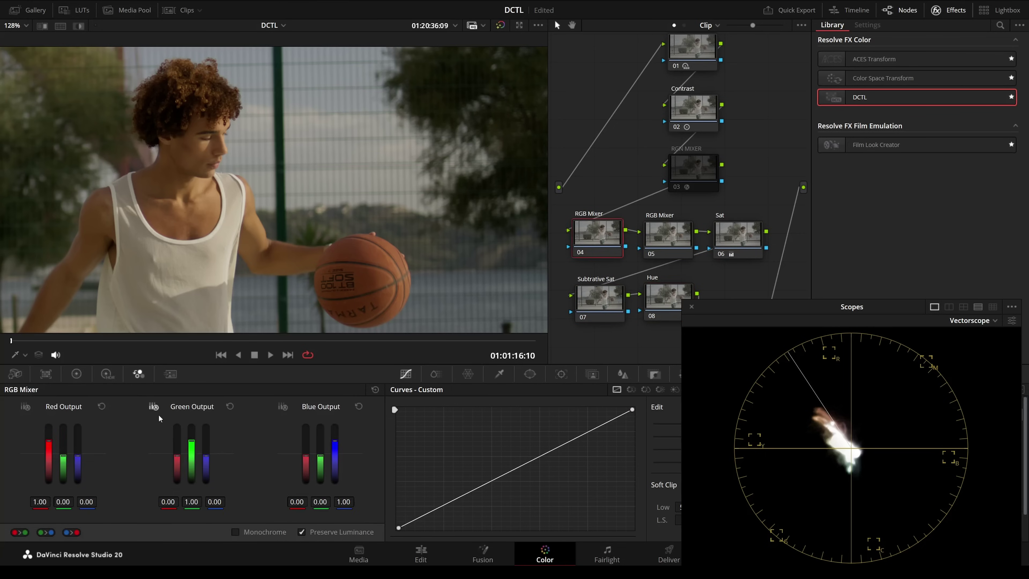
drag(186, 455, 187, 449)
scroll(253, 276, up, 2)
click(659, 300)
click(76, 374)
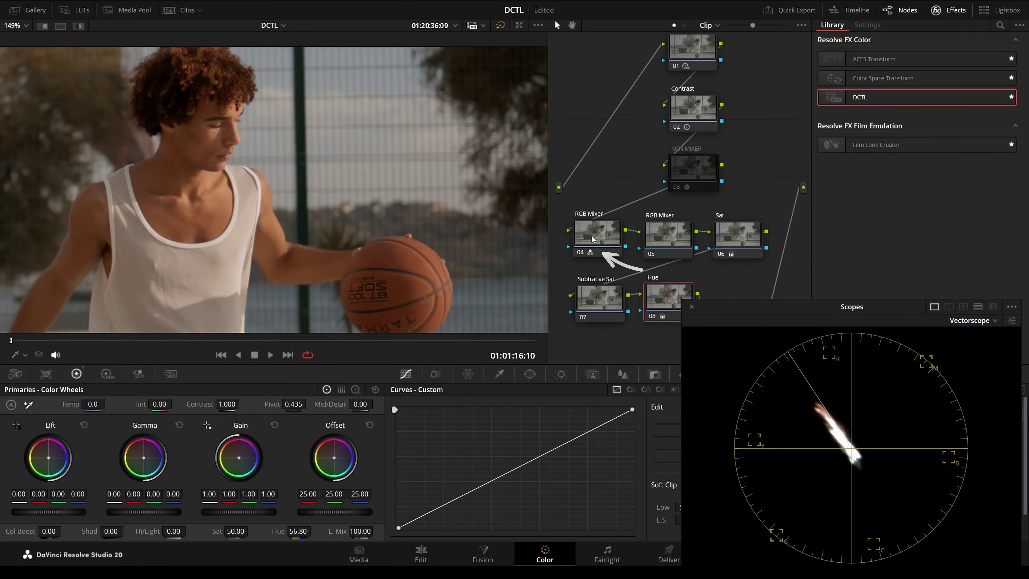
click(659, 308)
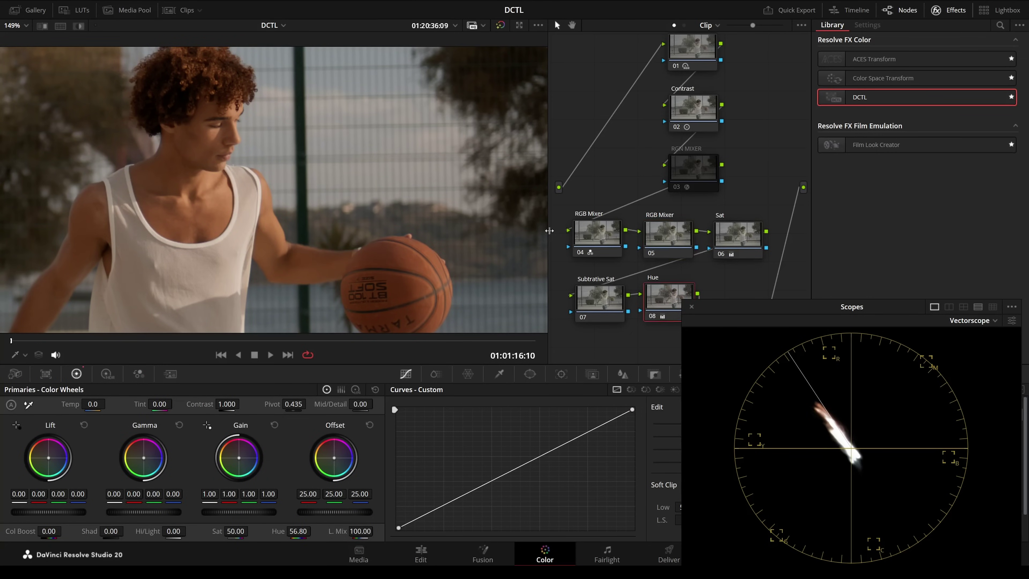
- Delete comparison nodes 04–07, wire the RGB MIXER node to the output and re-enable it
drag(558, 230, 750, 299)
key(Delete)
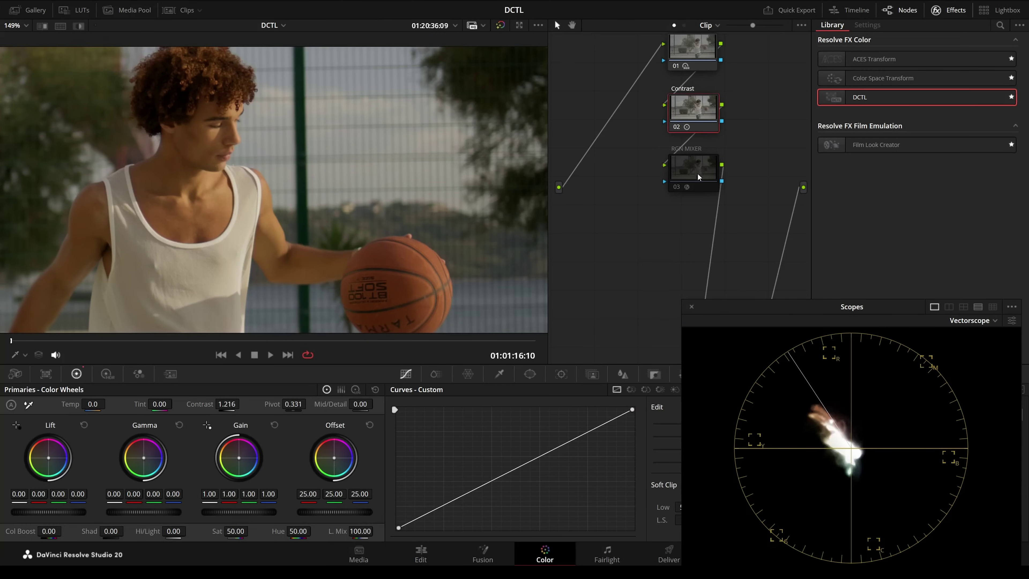
drag(684, 159, 692, 168)
key(ctrl+d)
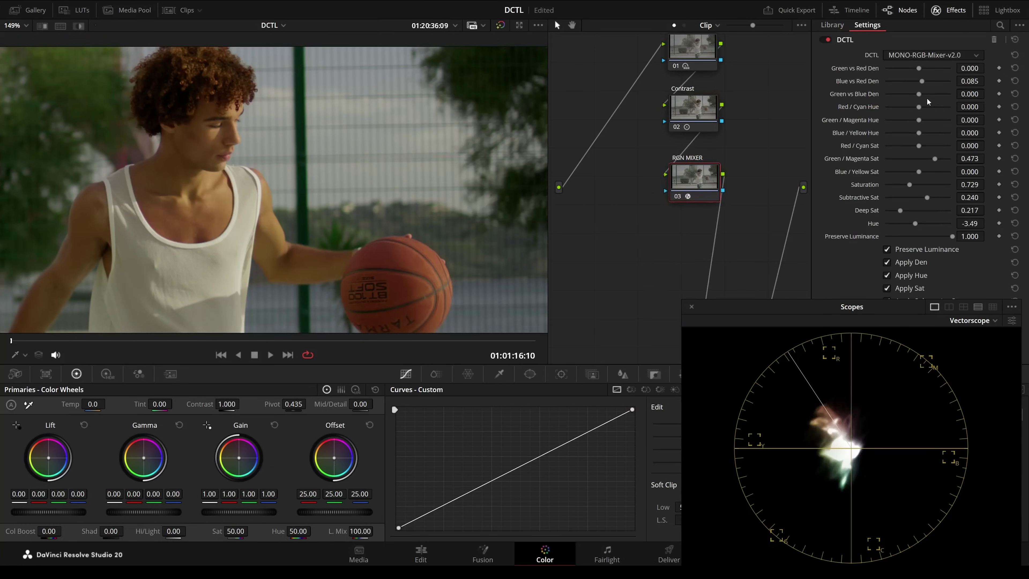
drag(694, 178, 694, 186)
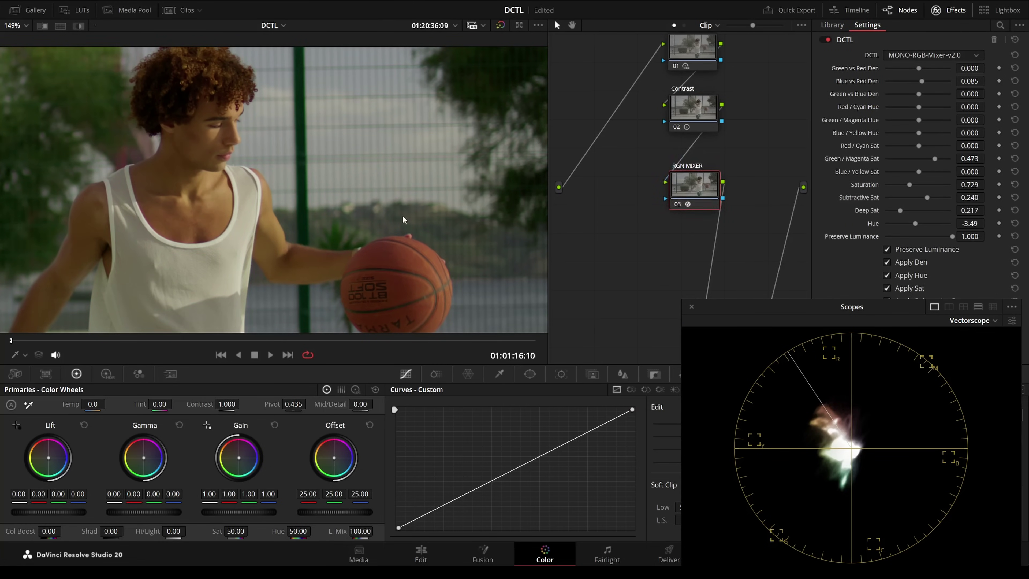
scroll(402, 223, up, 2)
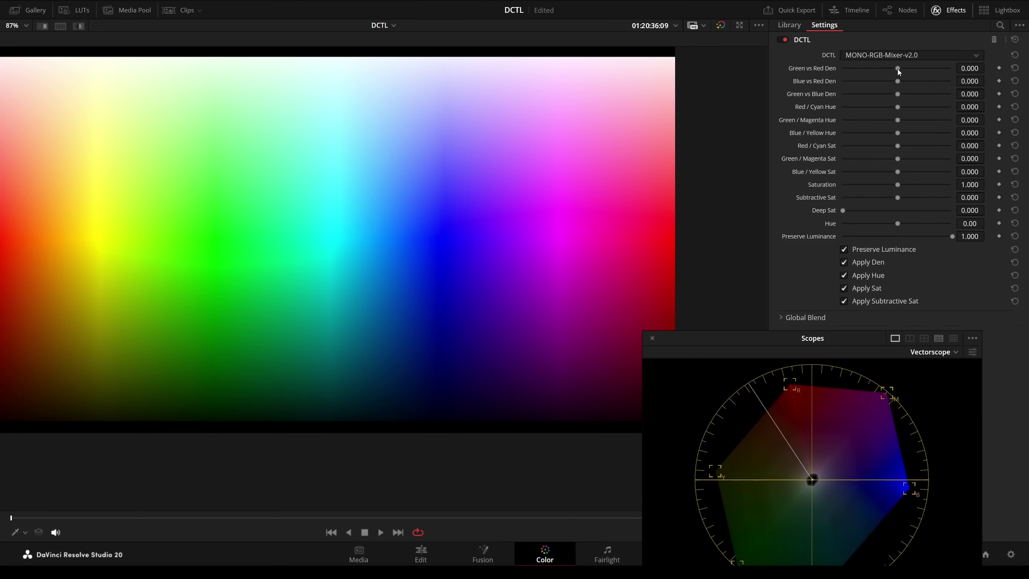
- Swing Green vs Red Den between 0.925 and -0.925, reset it and Blue vs Red Den, then raise Green vs Blue Den to 0.858
drag(899, 71, 949, 84)
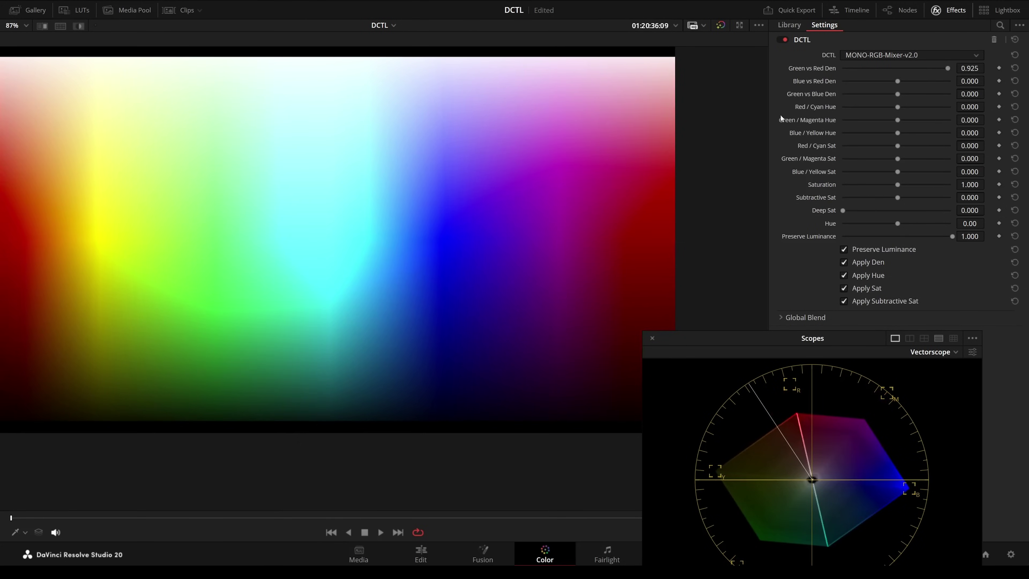
drag(947, 72, 854, 76)
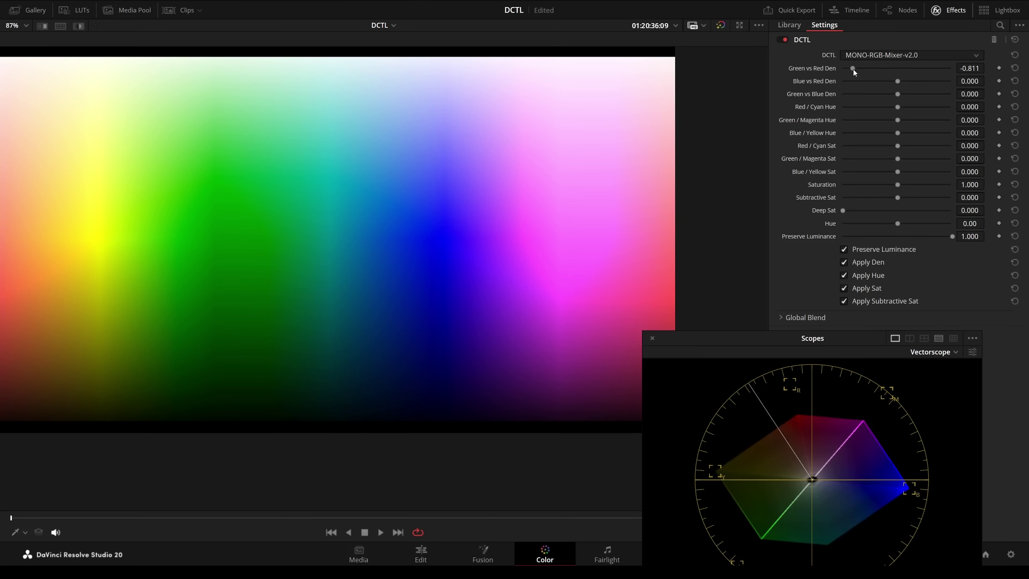
drag(856, 72, 847, 94)
double_click(905, 68)
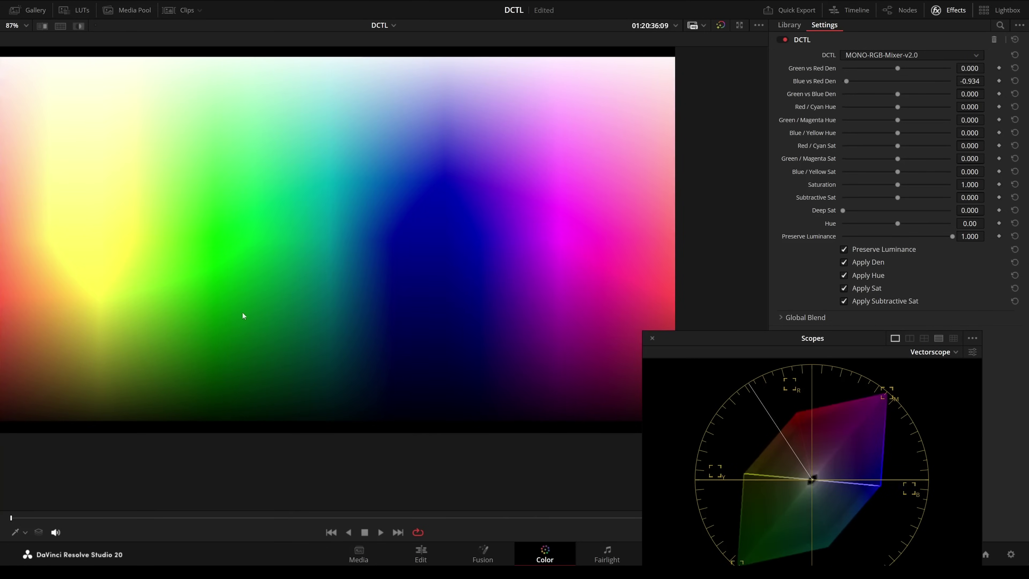
double_click(847, 82)
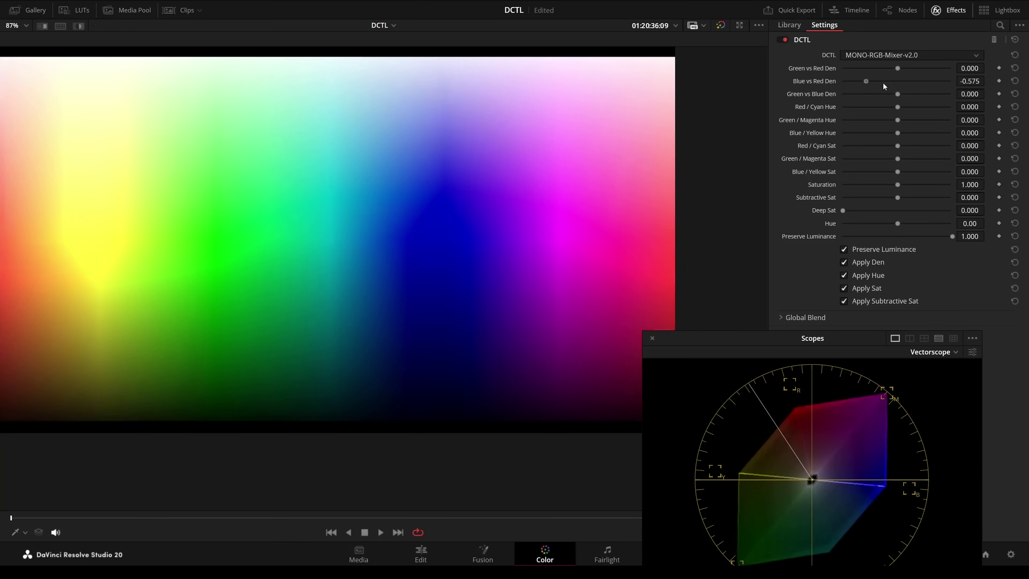
mouse_move(898, 96)
mouse_down()
mouse_move(946, 97)
mouse_move(843, 108)
mouse_move(924, 111)
mouse_move(911, 103)
mouse_up()
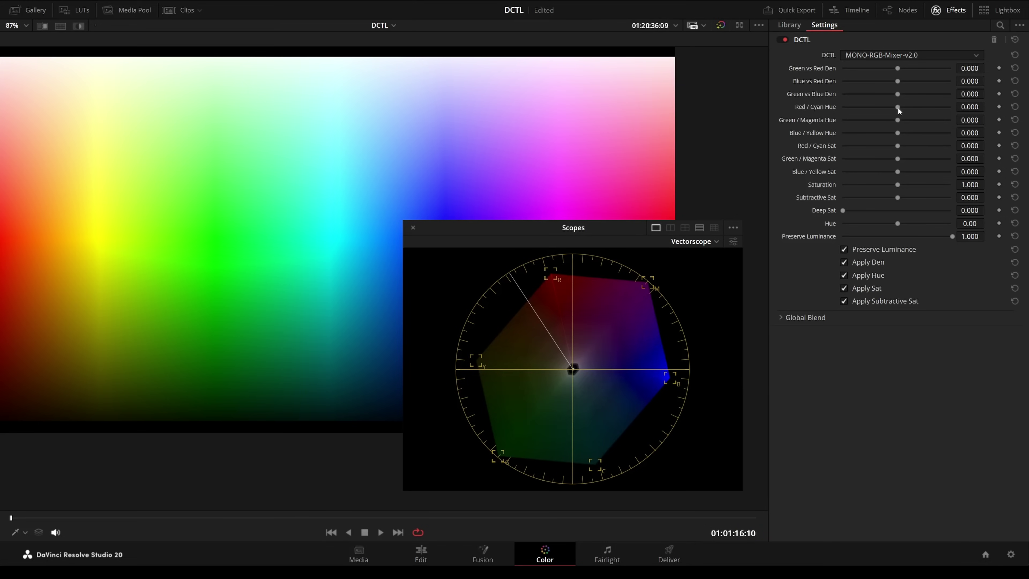
- Try Red / Cyan Hue at 0.434 and reset it, lower Saturation, and test Green / Magenta Sat
drag(899, 110, 923, 110)
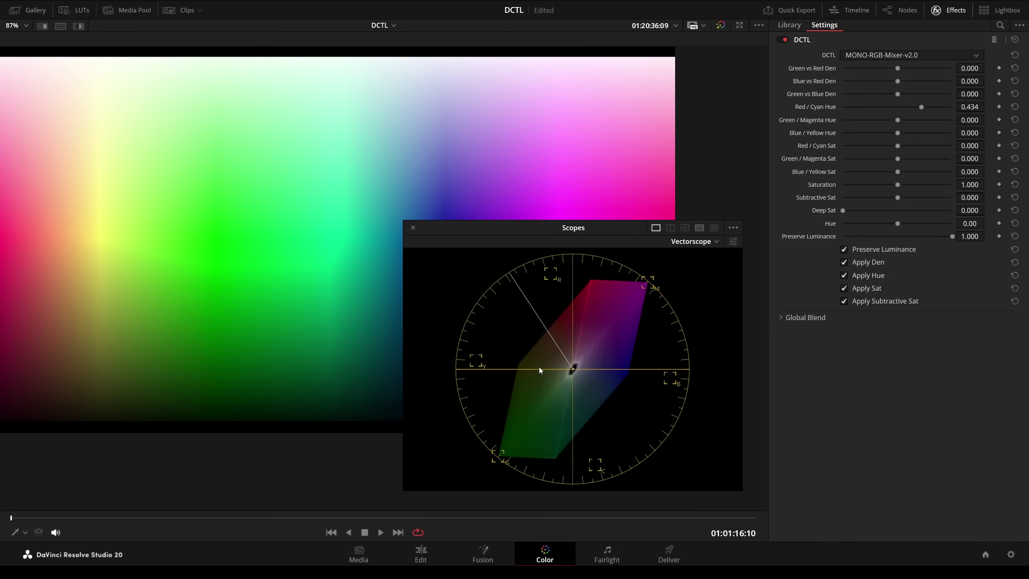
double_click(922, 107)
drag(898, 185, 875, 192)
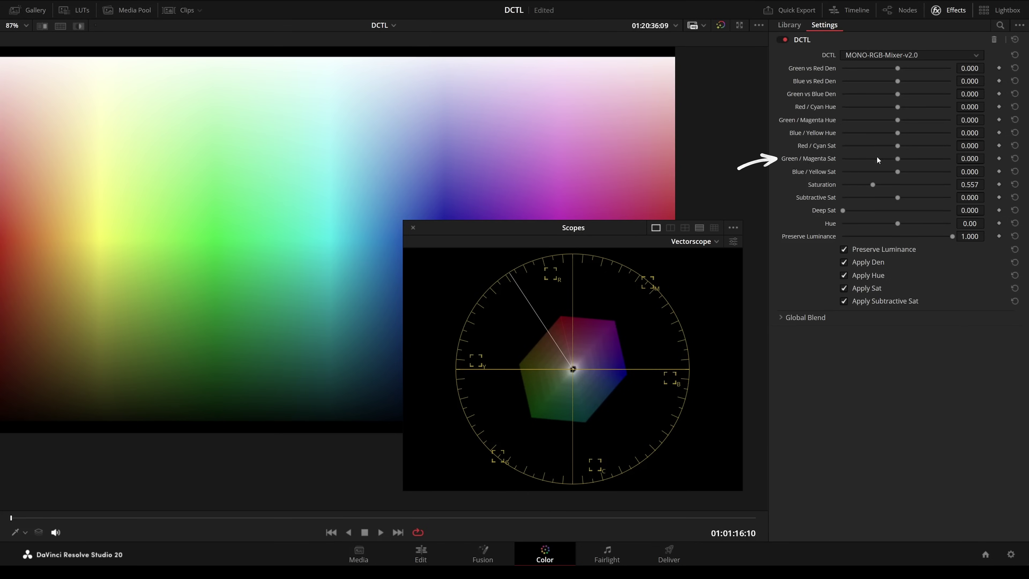
mouse_move(898, 163)
mouse_down()
mouse_move(917, 172)
mouse_move(897, 156)
mouse_move(914, 151)
mouse_move(898, 156)
mouse_move(903, 174)
mouse_move(919, 175)
mouse_move(876, 175)
mouse_move(908, 175)
mouse_move(911, 198)
mouse_up()
- Add subtractive and deep saturation, warm with Blue vs Red Den, shift hues, and lower Preserve Luminance
drag(845, 210, 872, 210)
drag(898, 82, 920, 90)
drag(898, 107, 914, 134)
mouse_move(898, 68)
mouse_down()
mouse_move(870, 70)
mouse_move(907, 69)
mouse_move(897, 69)
mouse_up()
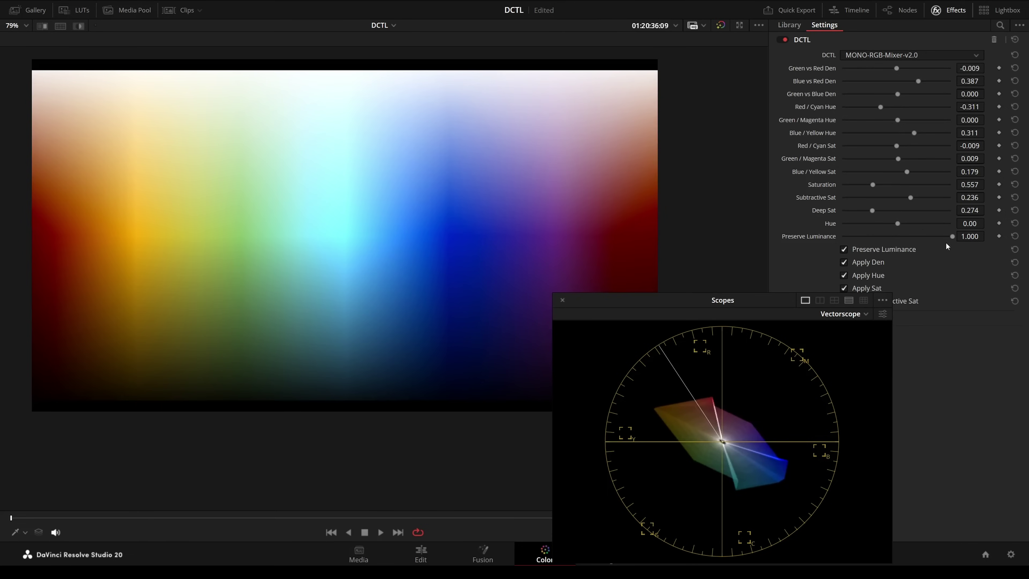
mouse_move(952, 238)
mouse_down()
mouse_move(836, 243)
mouse_move(972, 246)
mouse_move(826, 238)
mouse_move(949, 236)
mouse_up()
drag(790, 300, 676, 264)
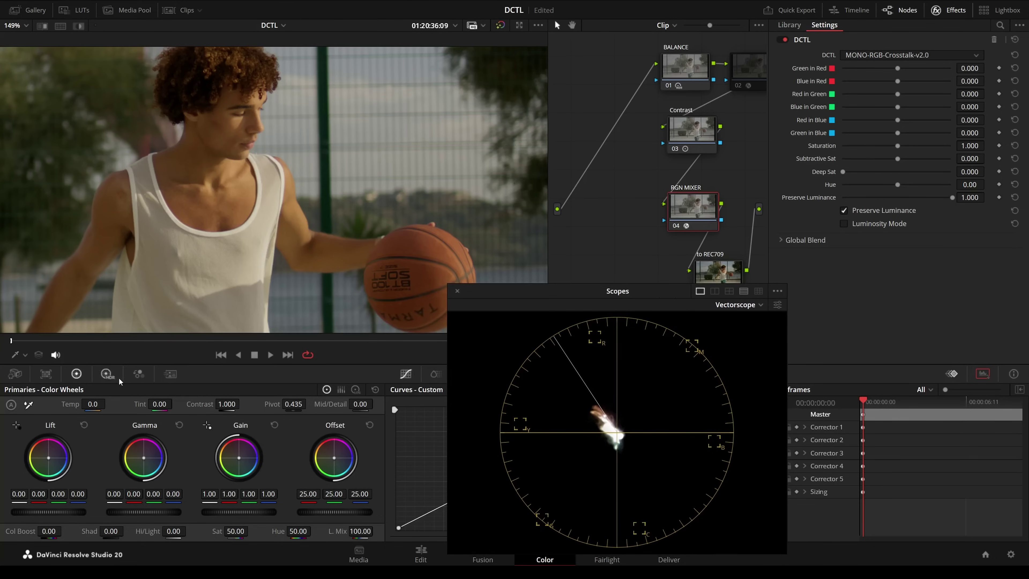
- Mix some green into the RGB Mixer's Blue Output channel, then reset it
click(145, 374)
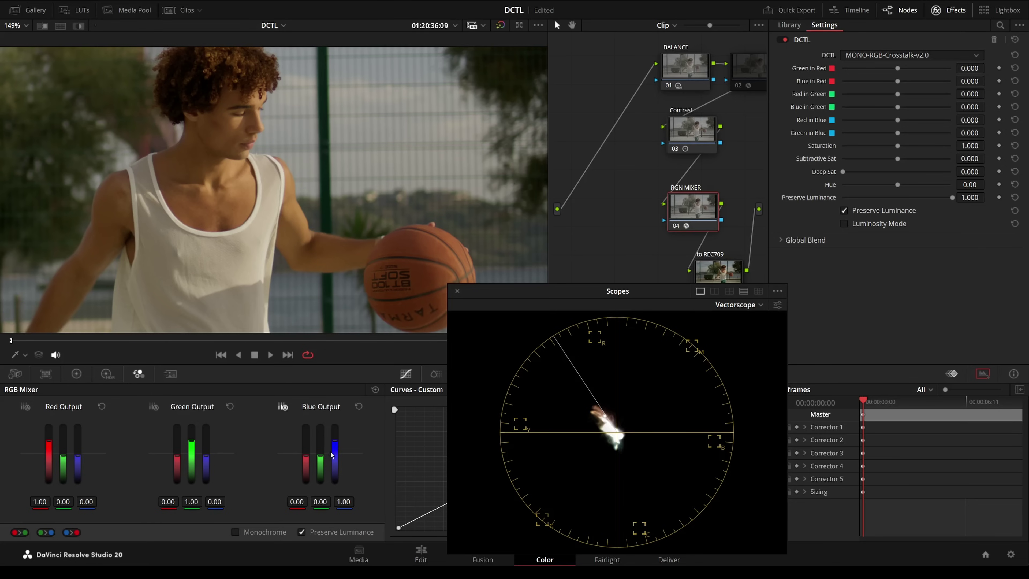
mouse_move(320, 460)
mouse_down()
mouse_move(321, 443)
mouse_move(306, 457)
mouse_up()
click(359, 406)
- In the RGB Crosstalk DCTL, set Saturation 0.887, test Deep Sat, rotate Hue to 5.66, toggle Luminosity Mode
mouse_move(890, 147)
mouse_down()
mouse_move(925, 151)
mouse_move(890, 151)
mouse_move(910, 165)
mouse_move(944, 167)
mouse_move(923, 170)
mouse_up()
mouse_move(844, 172)
mouse_down()
mouse_move(924, 174)
mouse_move(842, 187)
mouse_move(888, 188)
mouse_move(878, 186)
mouse_up()
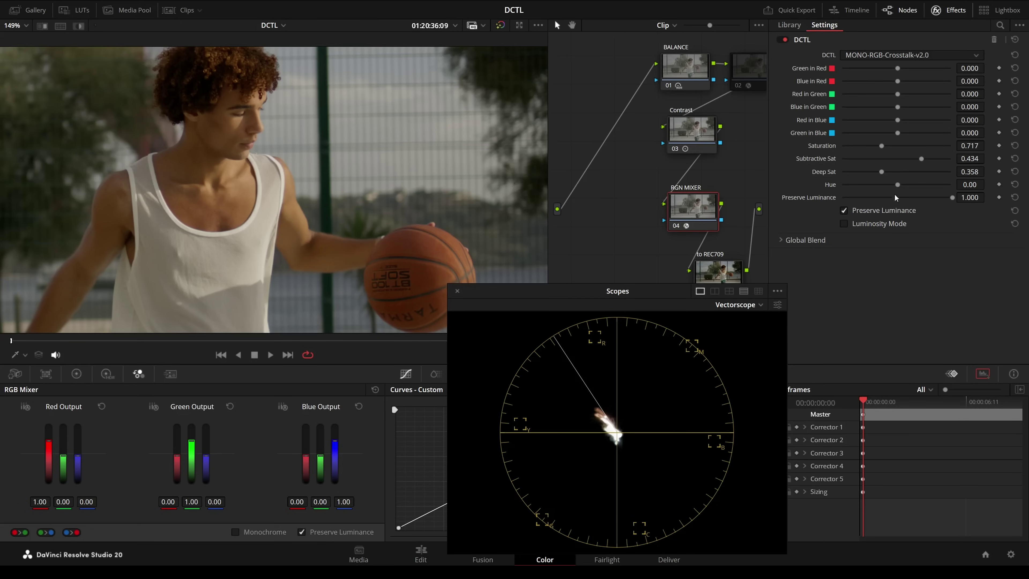
mouse_move(898, 186)
mouse_down()
mouse_move(916, 186)
mouse_move(907, 186)
mouse_up()
click(859, 227)
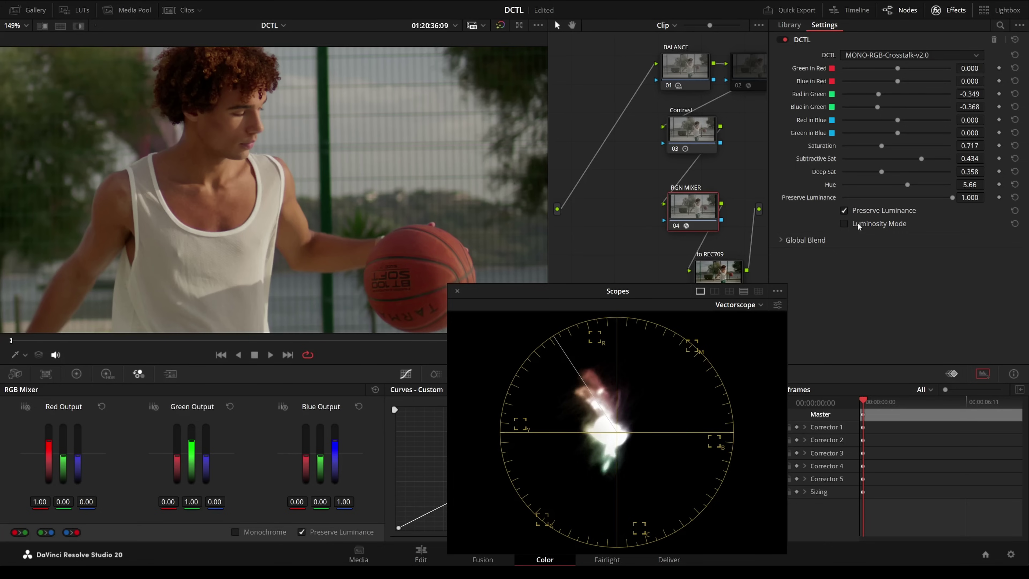
click(859, 227)
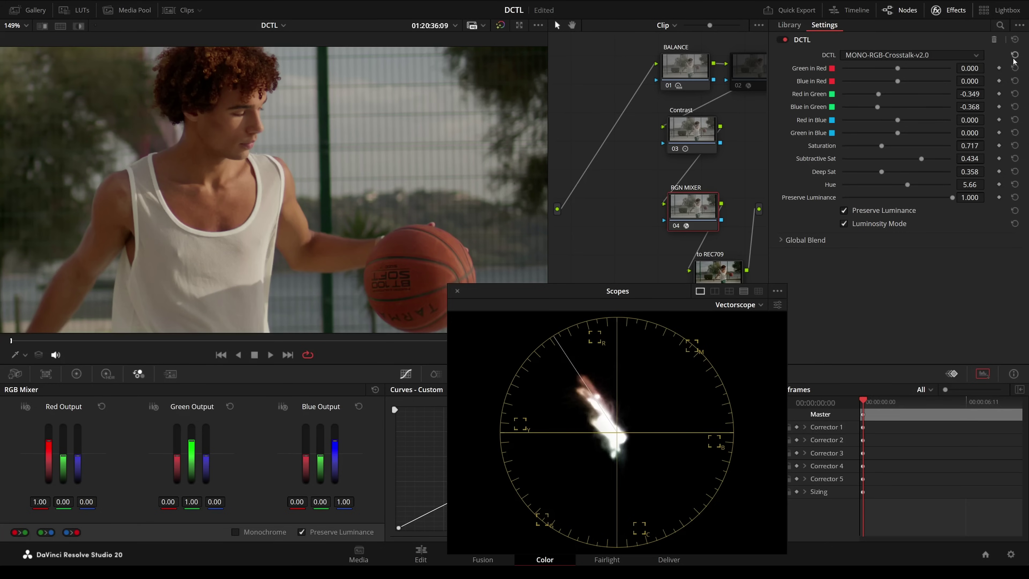
- Reset the crosstalk parameters to defaults and sweep the Blue in Red amount up and down
click(1014, 40)
drag(897, 82, 938, 82)
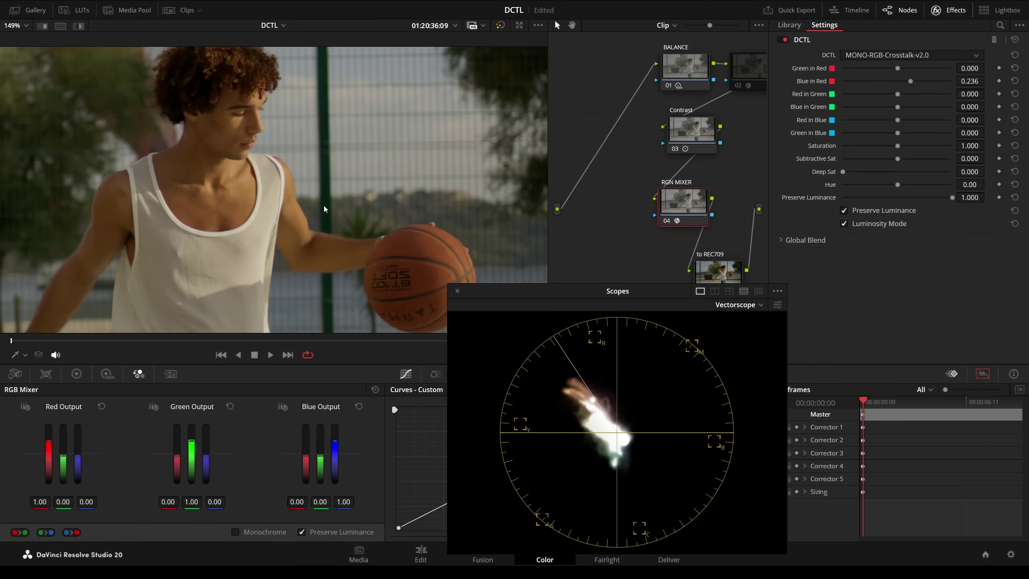
scroll(546, 198, up, 3)
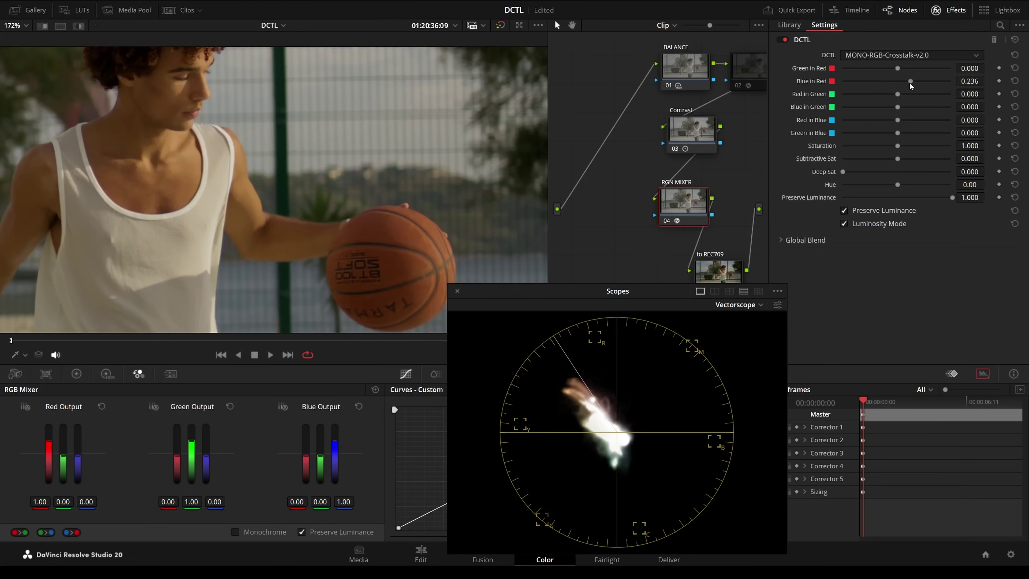
mouse_move(911, 81)
mouse_down()
mouse_move(953, 83)
mouse_move(855, 89)
mouse_move(901, 77)
mouse_move(907, 90)
mouse_up()
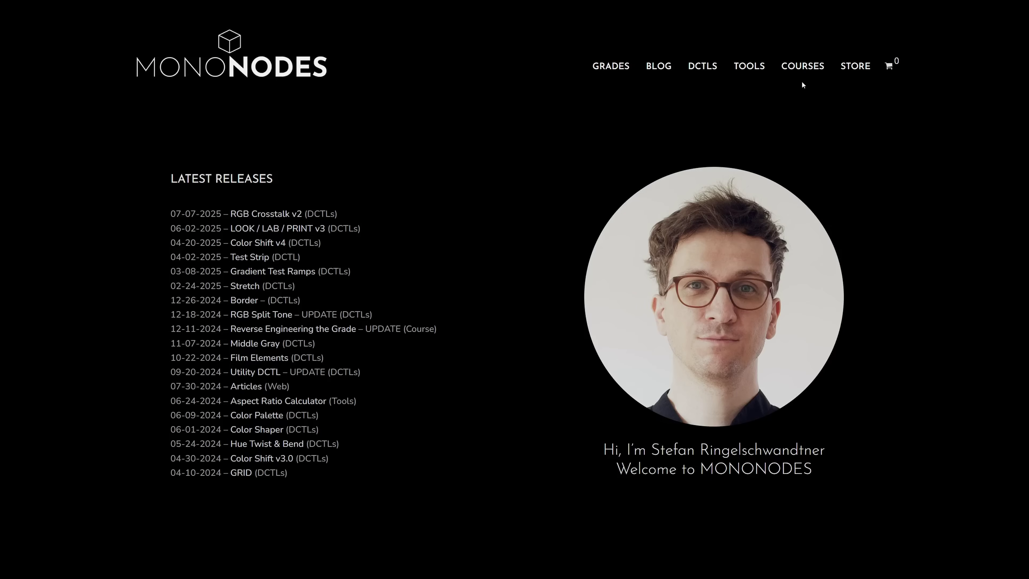
- Go to the site's DCTLs page and scroll down through the RGB Crosstalk DCTL details
click(704, 68)
scroll(901, 197, down, 8)
scroll(901, 198, down, 15)
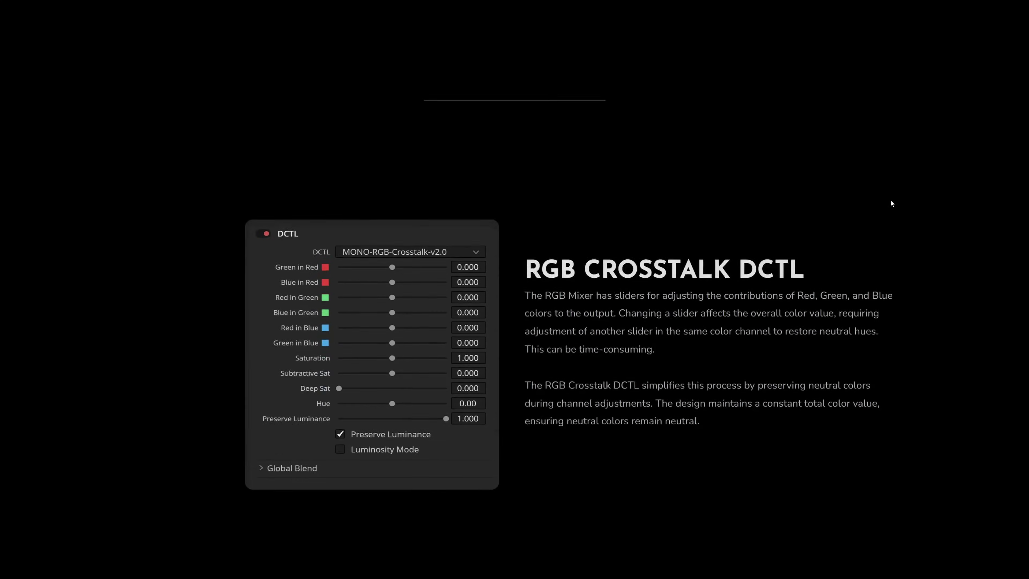
scroll(891, 200, down, 20)
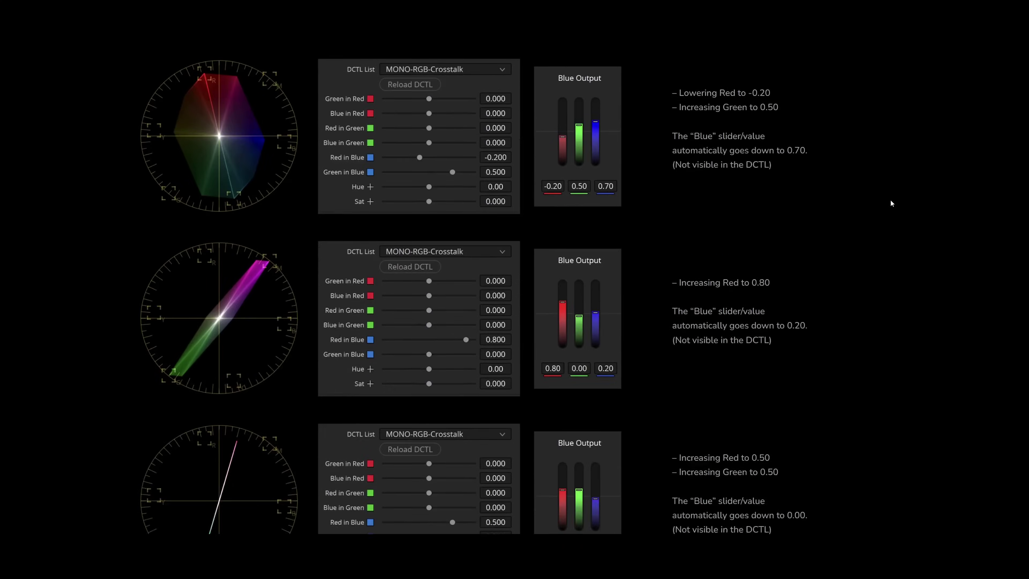
scroll(891, 200, down, 15)
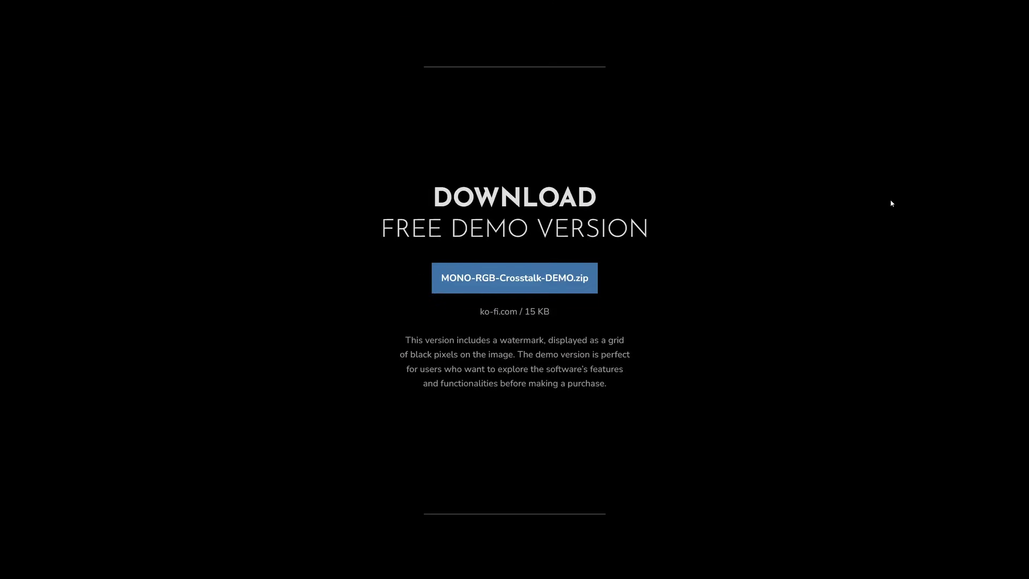